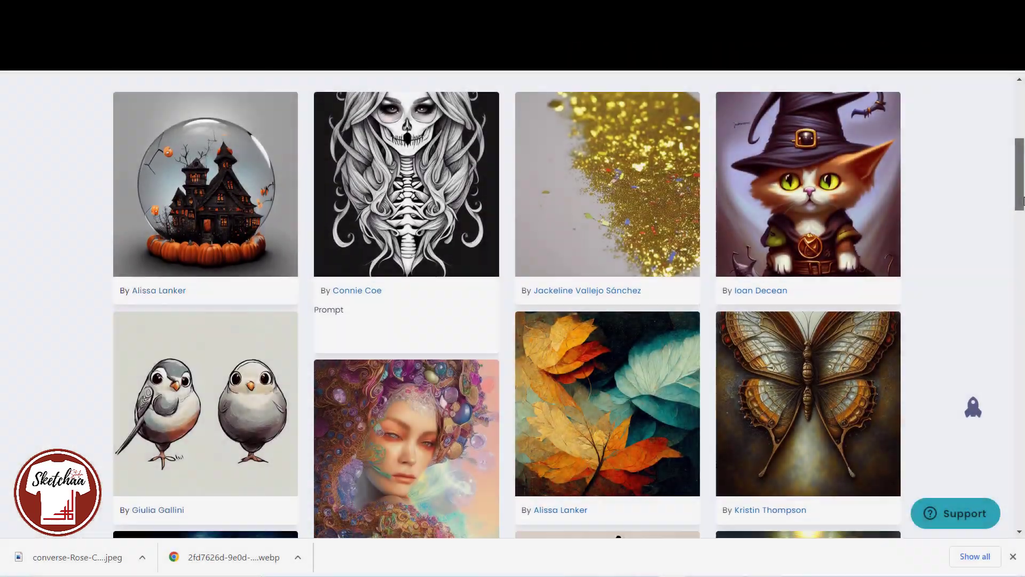
- Open the English Mastiff graphic from the community gallery, examine the prompt used, and return to the gallery
drag(1024, 200, 1024, 339)
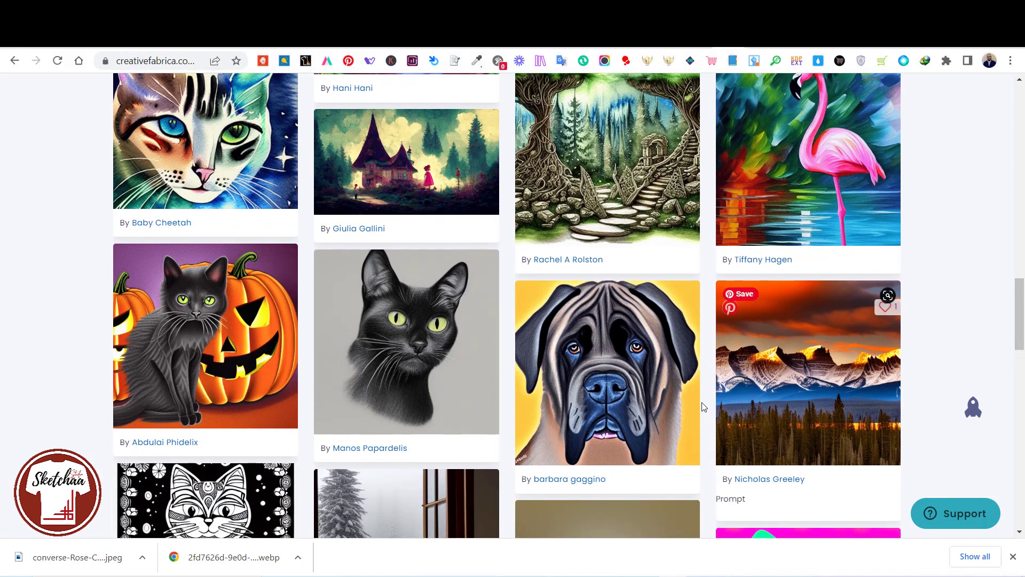
click(643, 413)
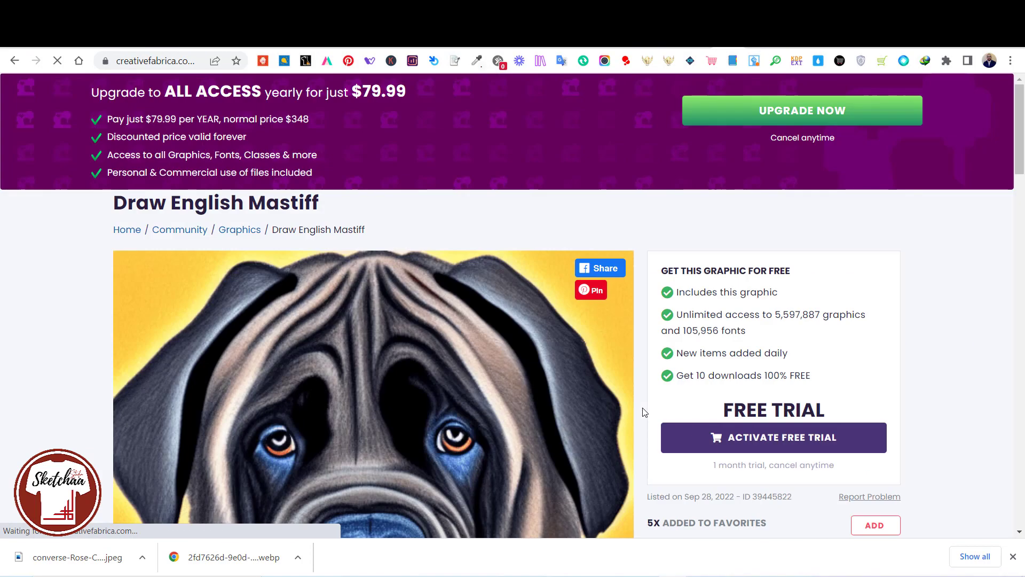
drag(1018, 150, 1019, 251)
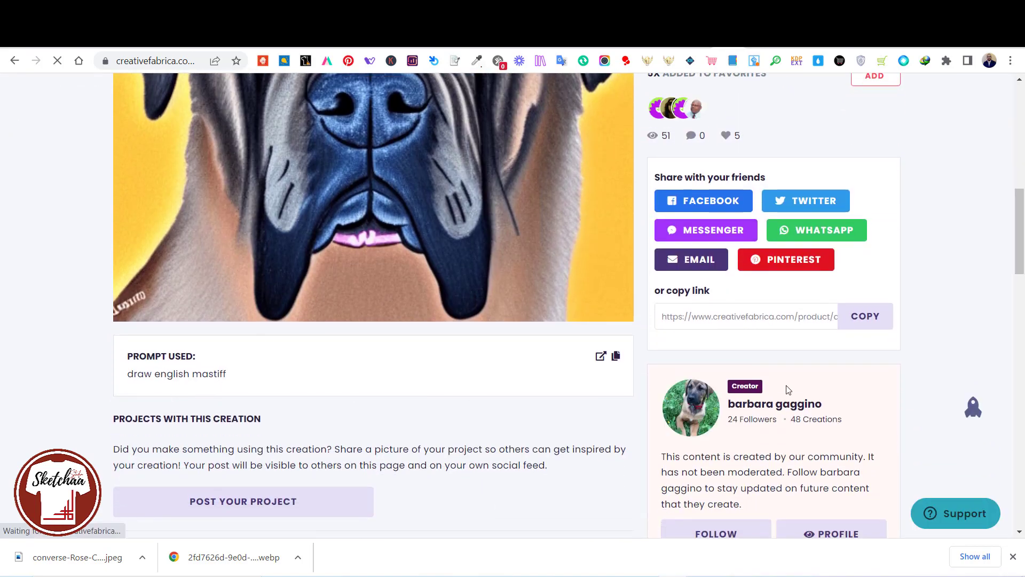
drag(1018, 257, 1019, 210)
click(15, 60)
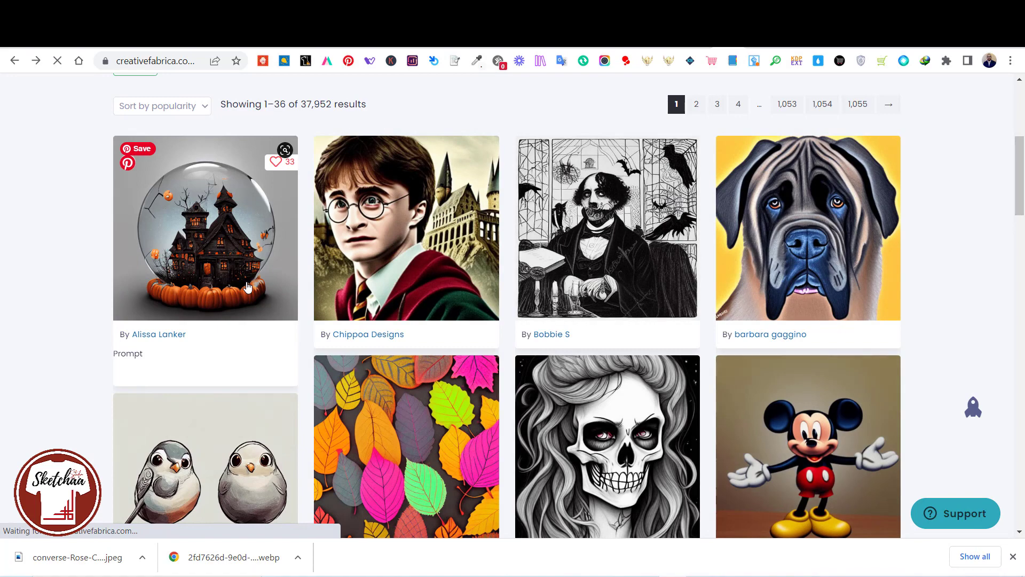
- Open the Halloween haunted house snow globe graphic and examine its image and the prompt used
click(247, 287)
scroll(1023, 148, down, 10)
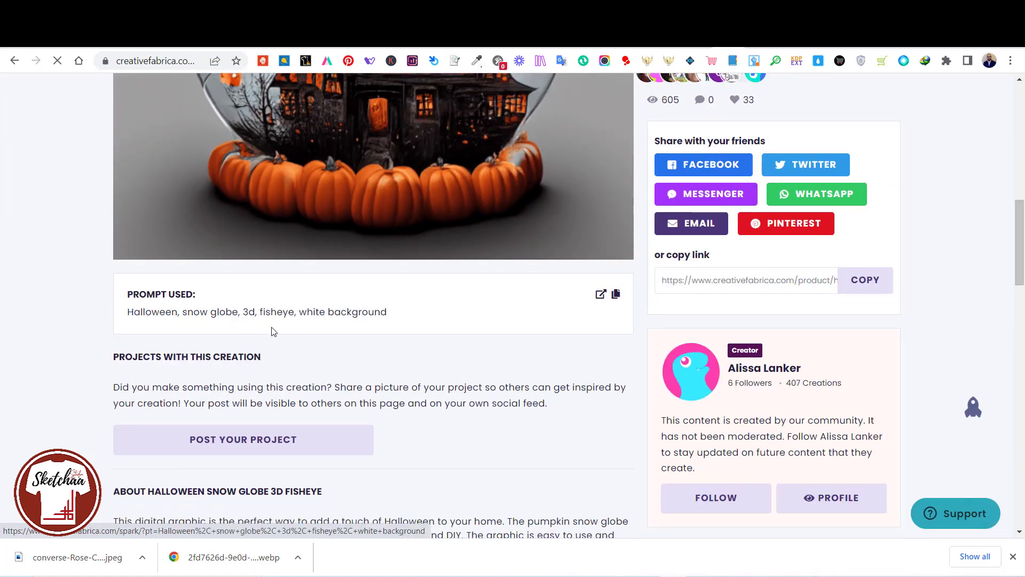
scroll(1022, 203, up, 5)
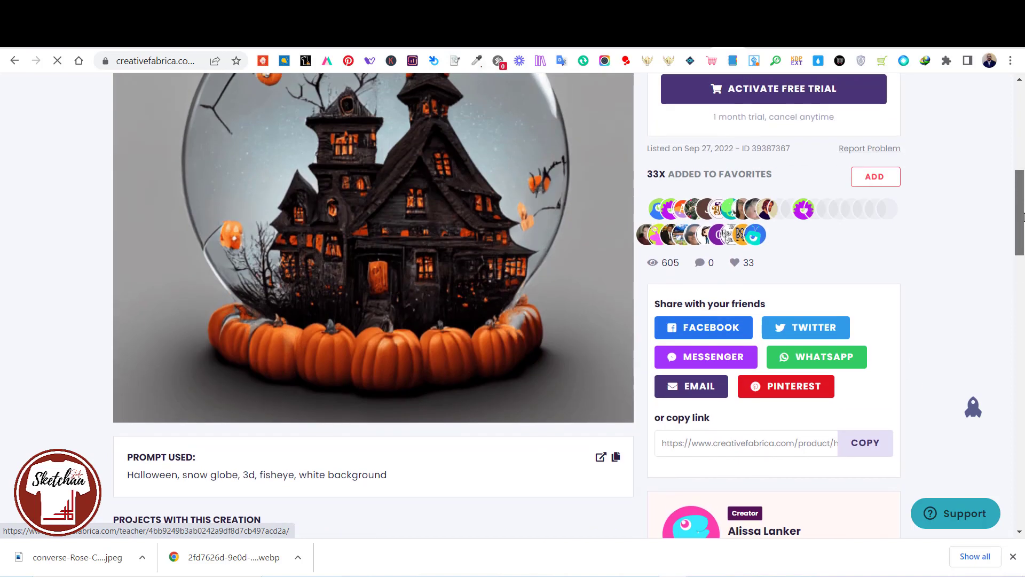
drag(1023, 204, 1023, 198)
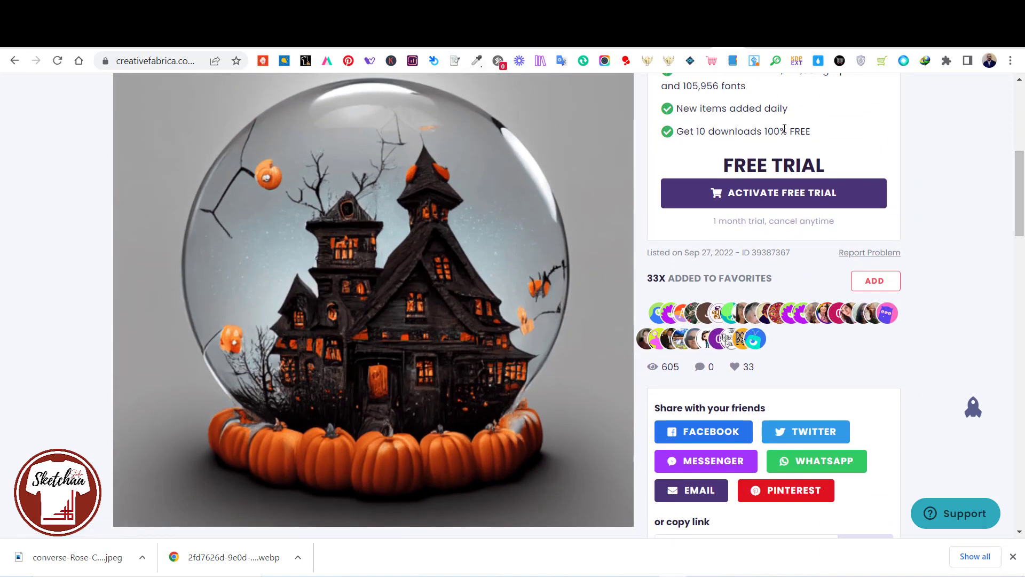
- Browse the community gallery, open the black-and-white Punk Rock Cat graphic, and examine its prompt and details
scroll(784, 128, down, 15)
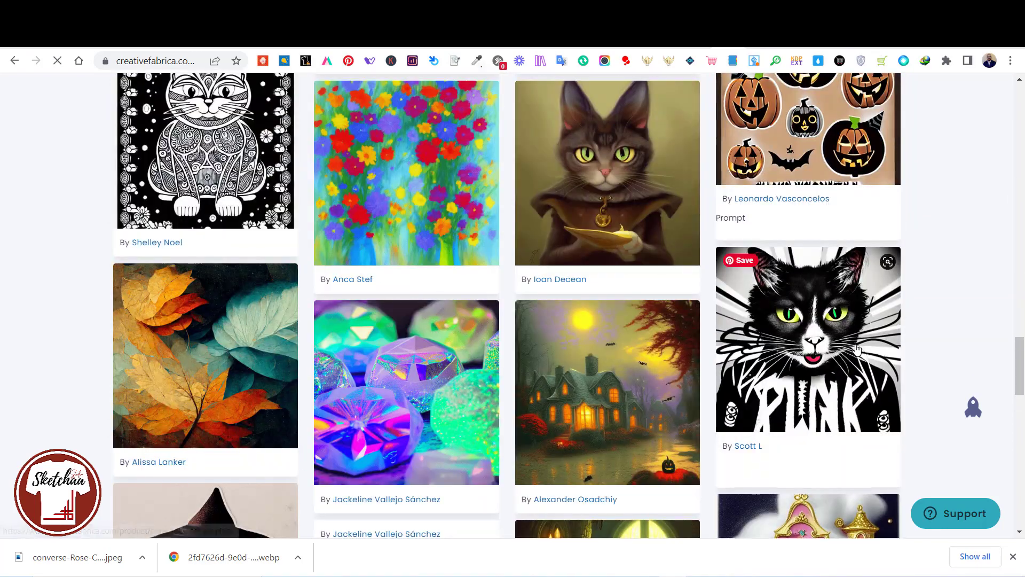
scroll(807, 284, down, 5)
scroll(847, 286, up, 5)
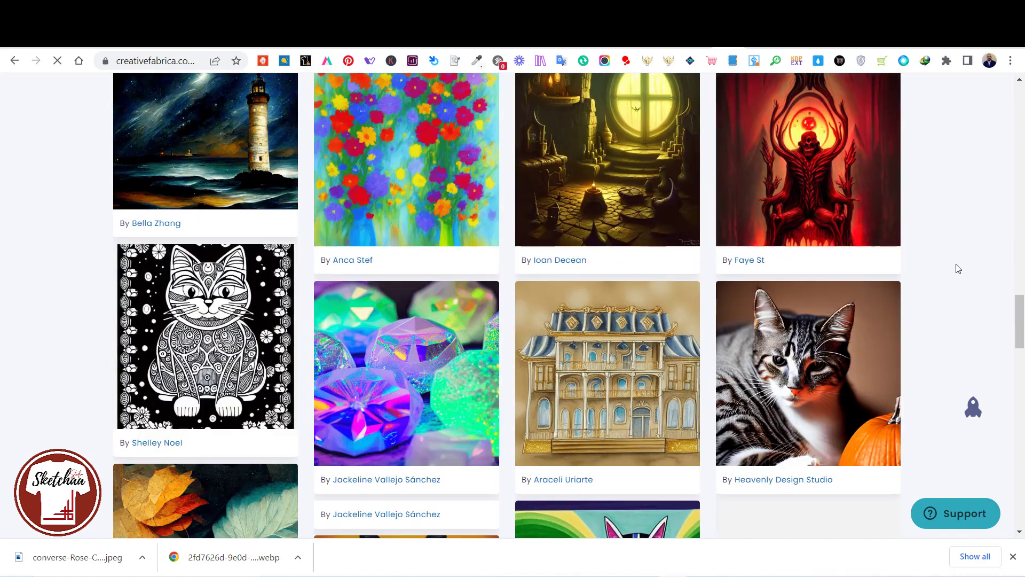
scroll(959, 269, down, 5)
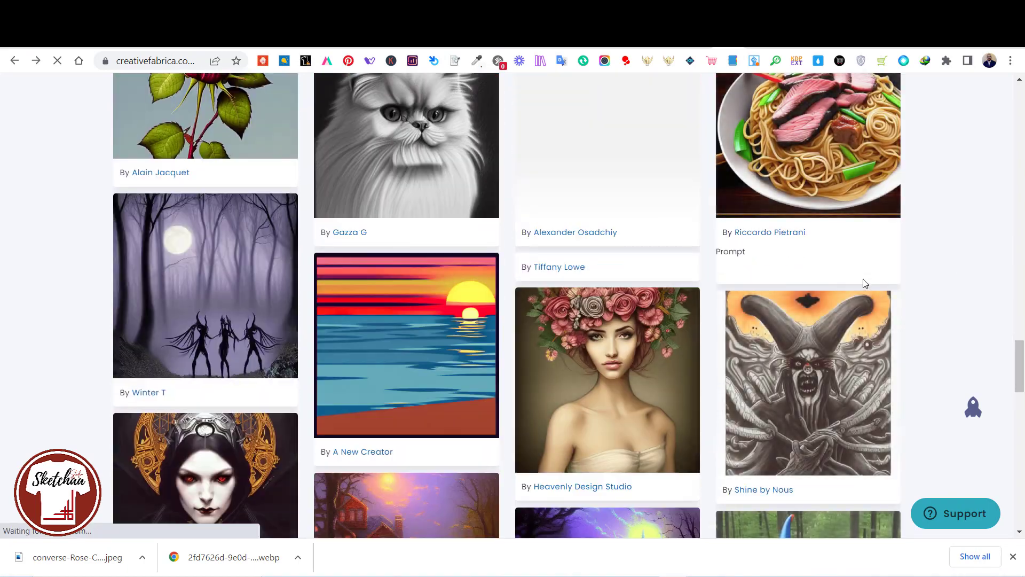
scroll(866, 283, down, 5)
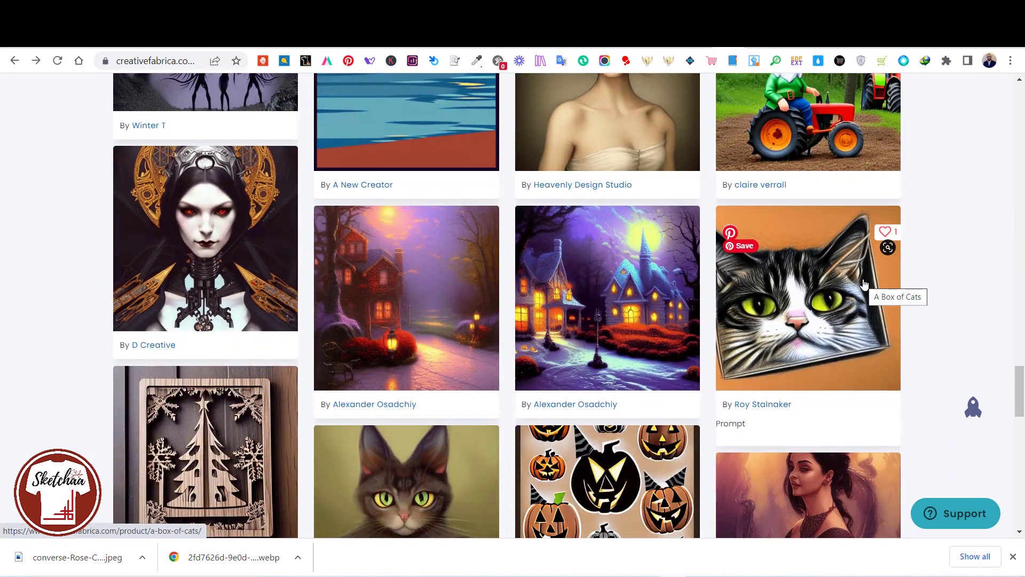
scroll(865, 283, down, 10)
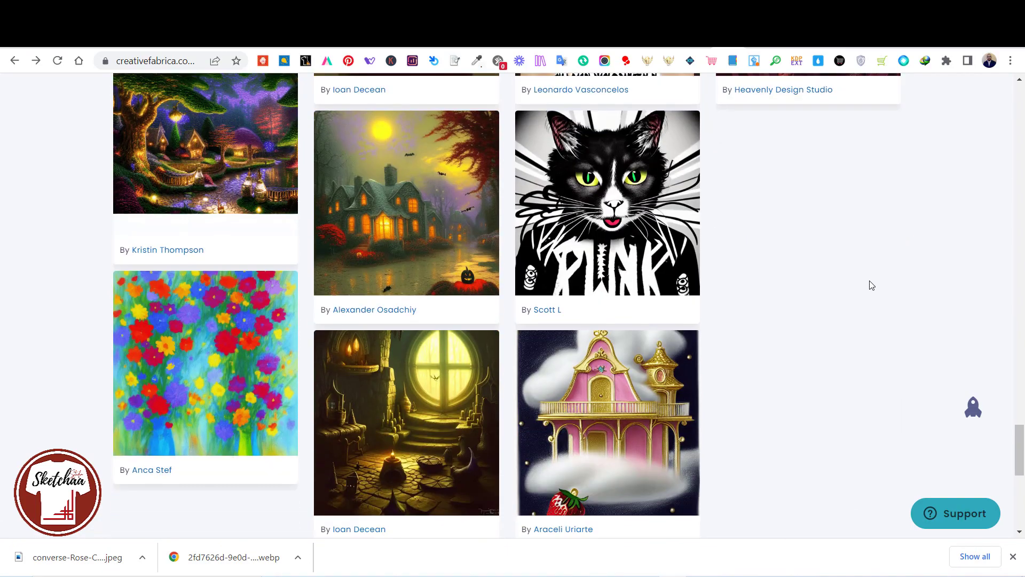
click(587, 230)
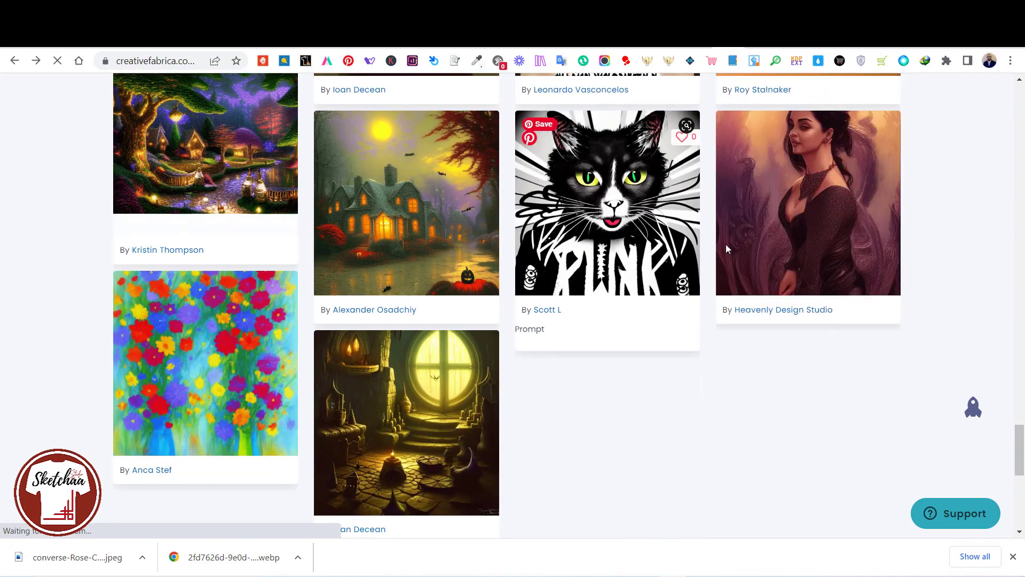
scroll(835, 246, down, 6)
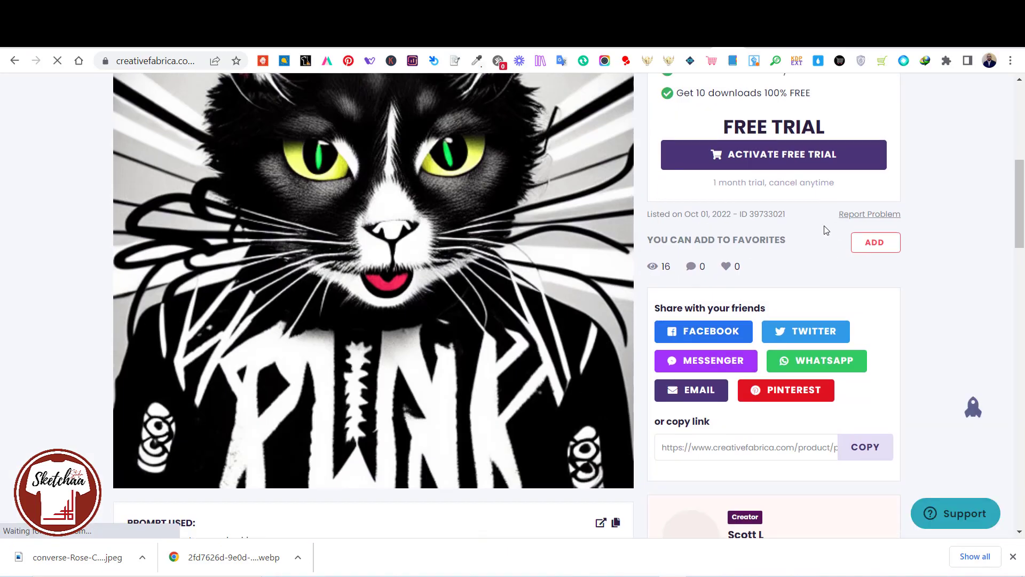
scroll(831, 239, down, 1)
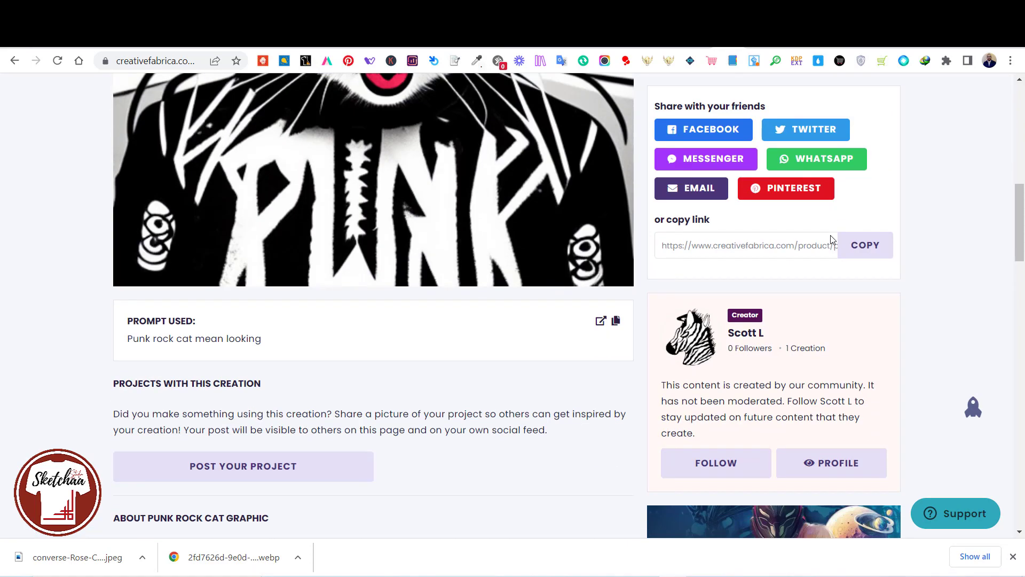
scroll(934, 267, up, 2)
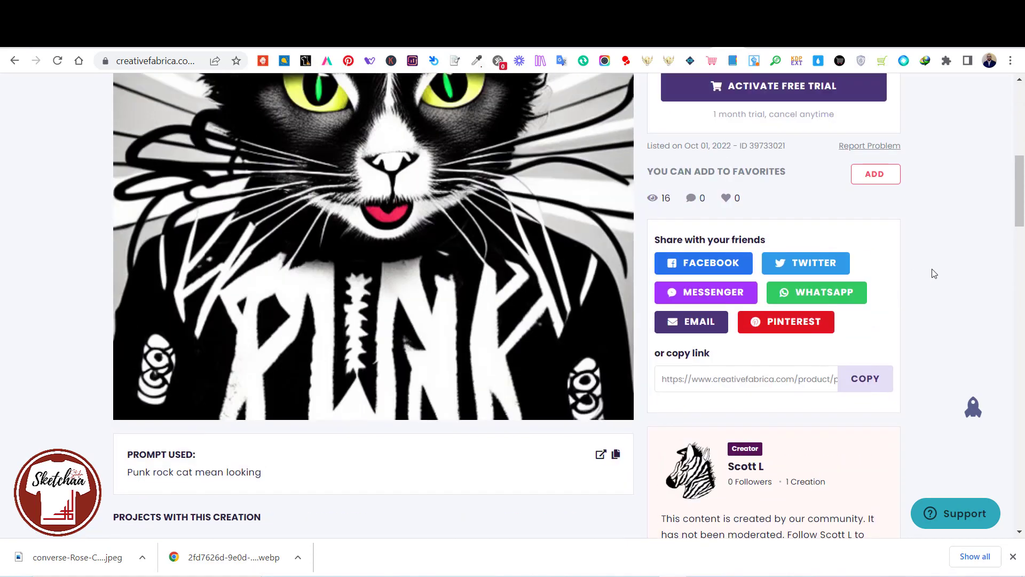
scroll(878, 303, up, 2)
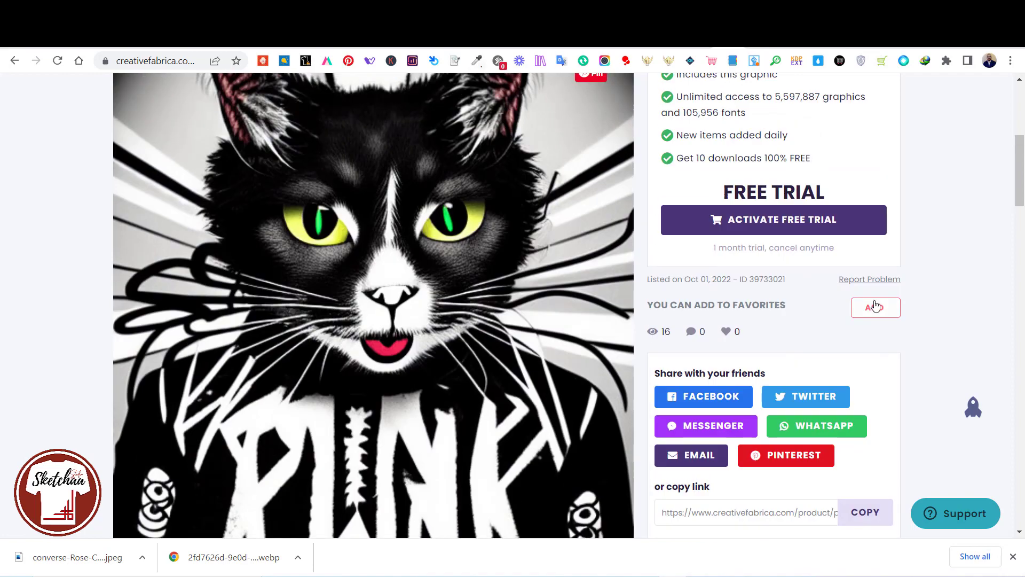
scroll(885, 305, up, 2)
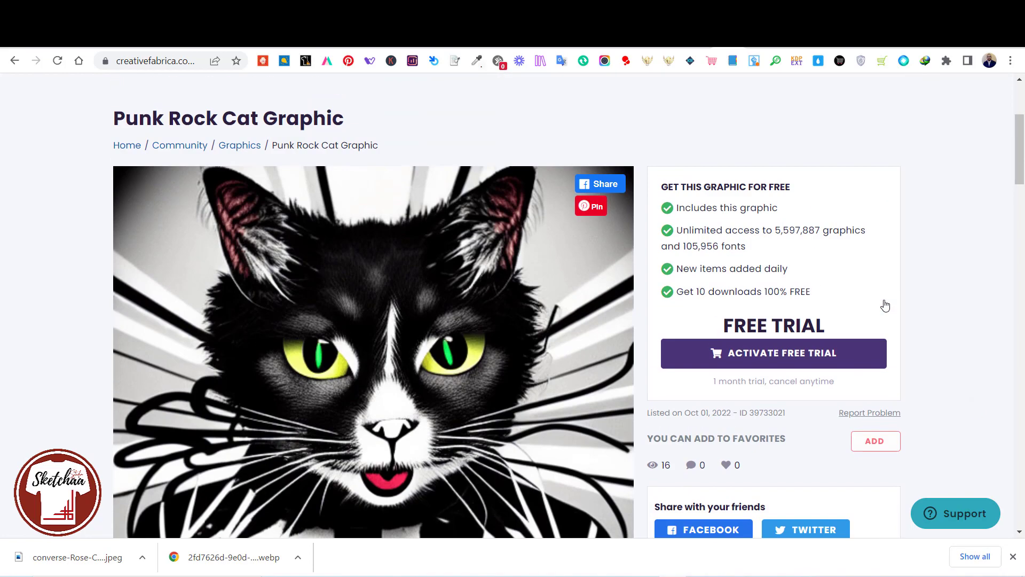
- Examine the image and the prompt used on the 3D London Snow Globe with Fisheye Lens page
scroll(901, 301, down, 3)
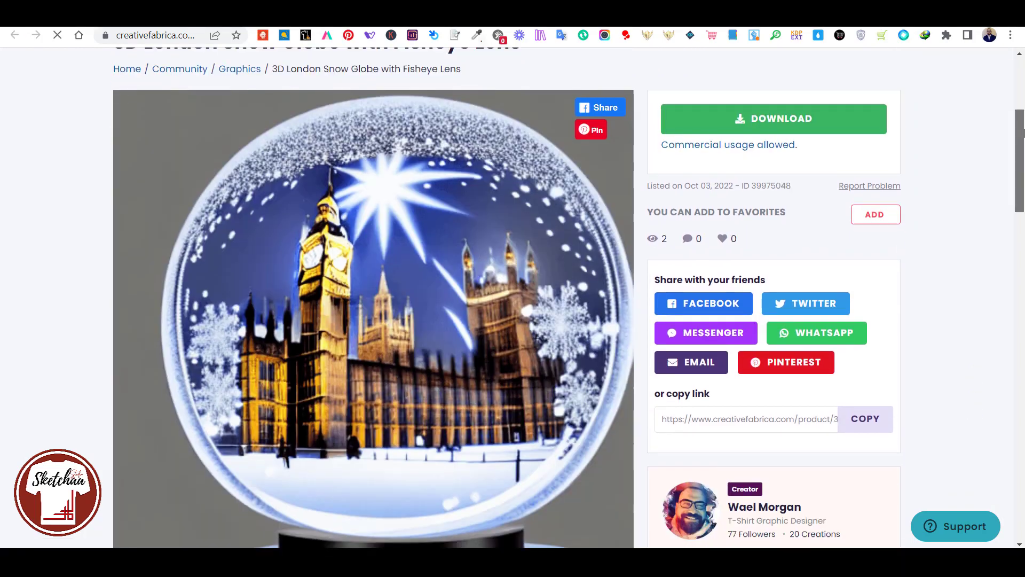
scroll(1022, 144, down, 2)
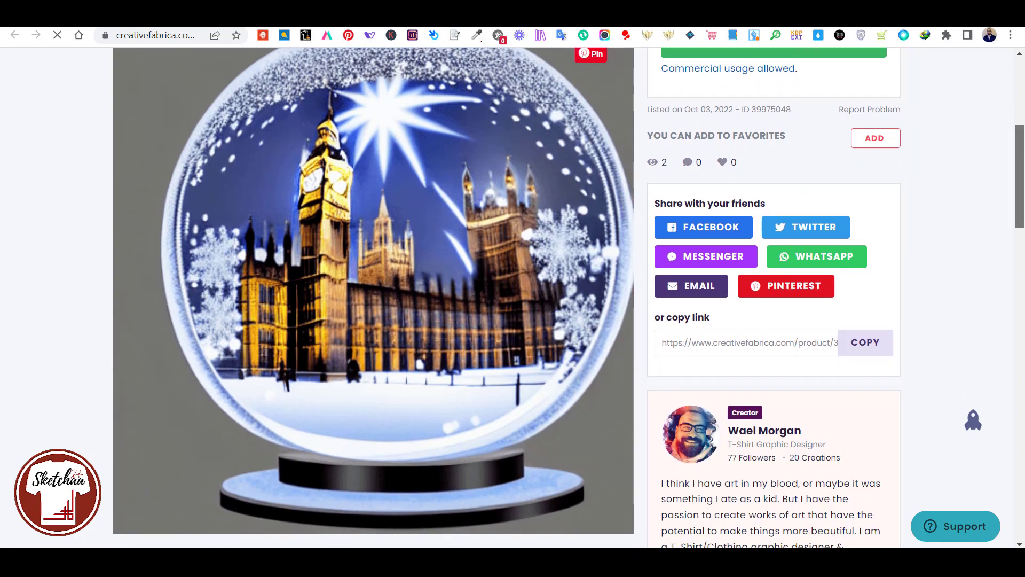
scroll(1024, 170, down, 3)
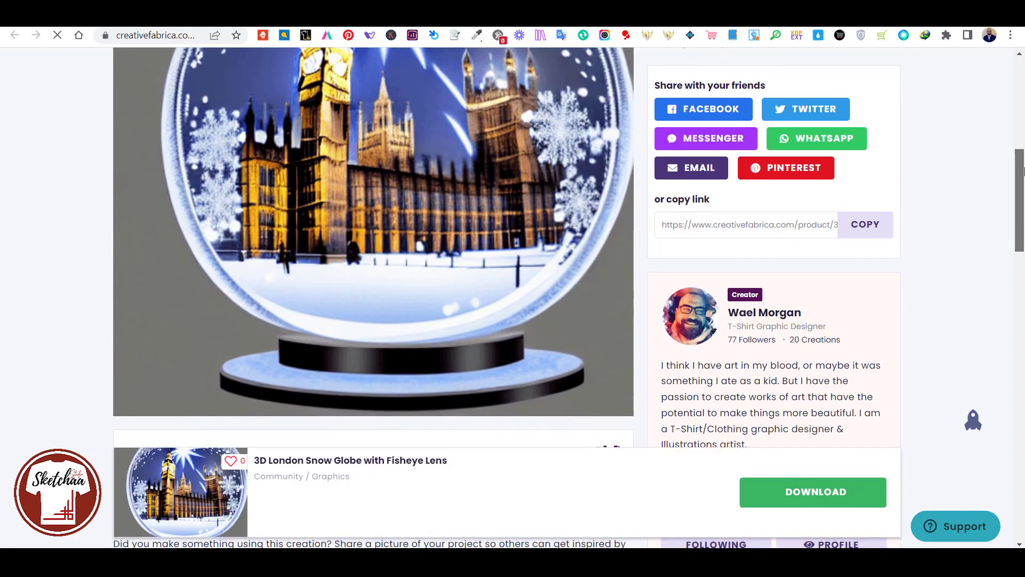
drag(1024, 171, 1024, 179)
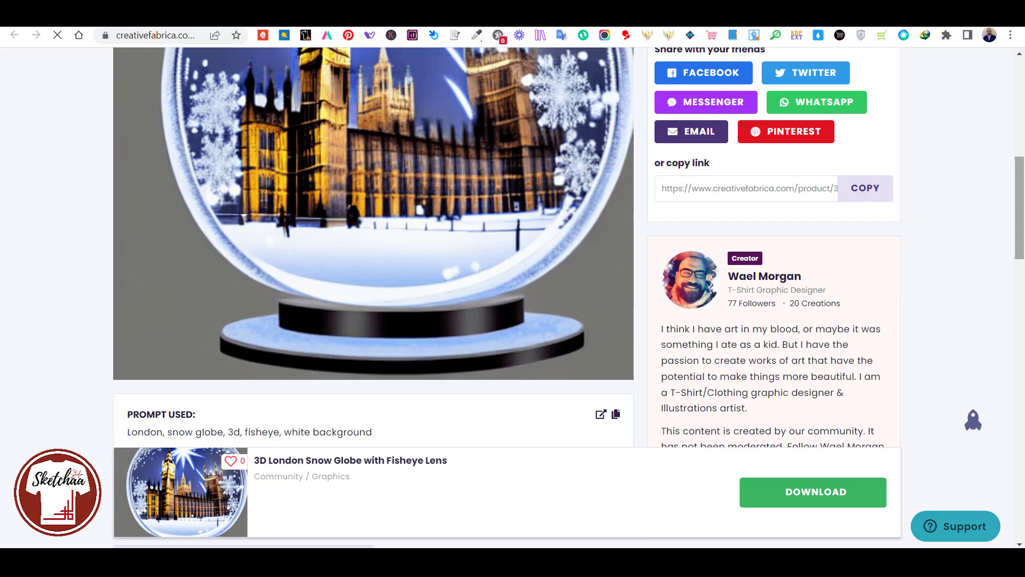
drag(1024, 193, 1024, 168)
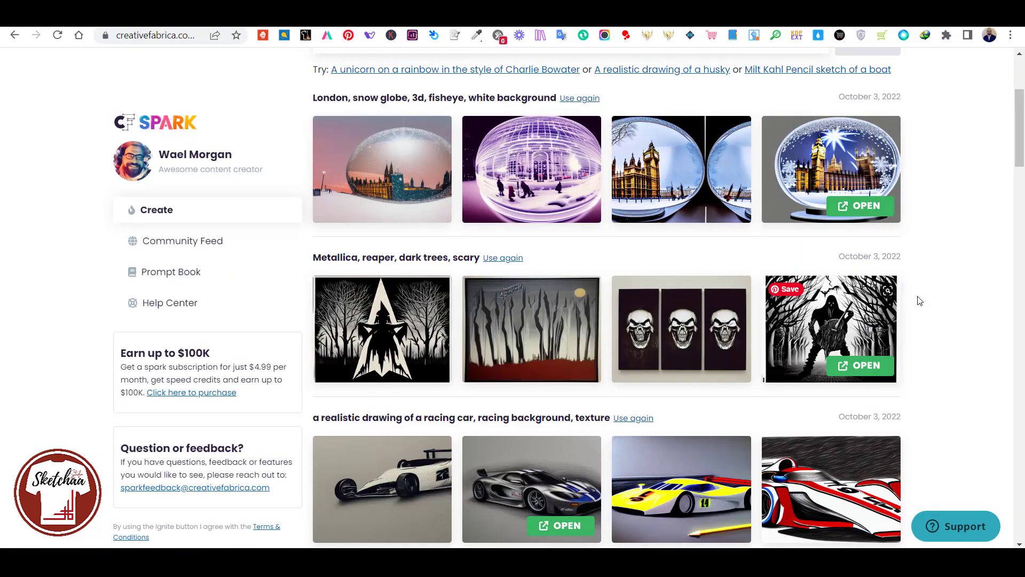
- Open the upscaled Metallica reaper image from the creation history and examine the prompt used
click(855, 364)
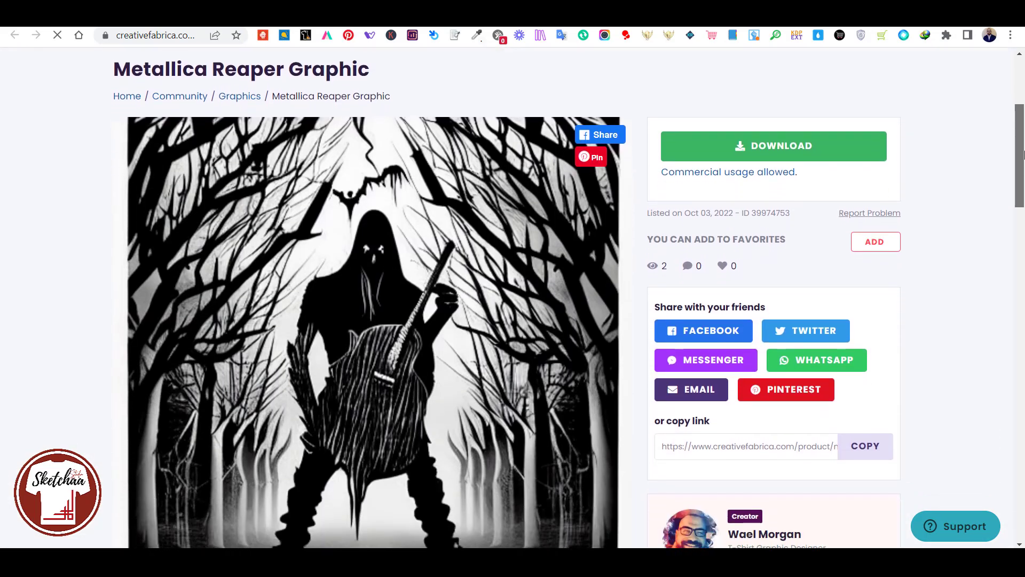
drag(1023, 155, 1024, 214)
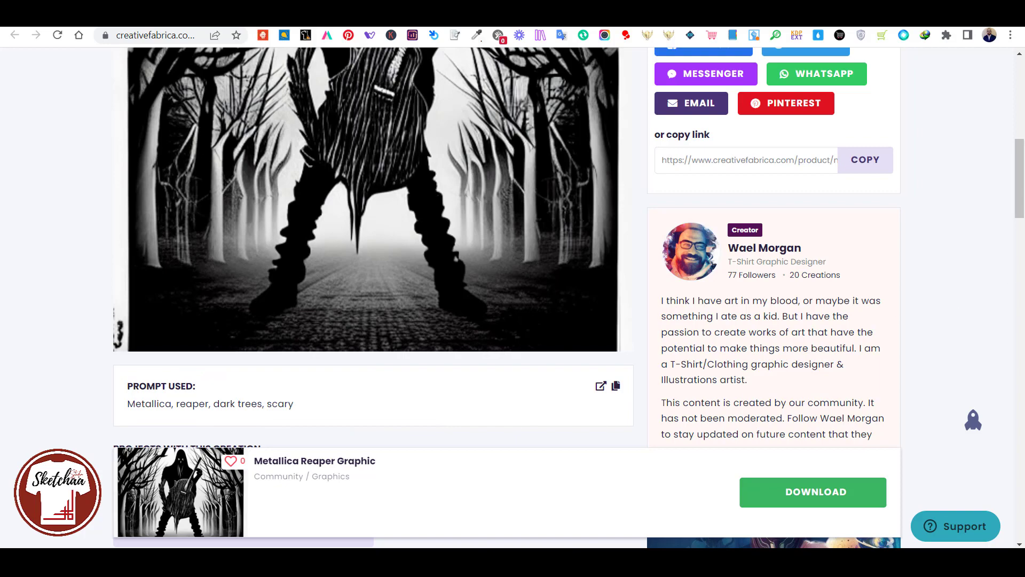
- Examine the two chubby birds graphic with its prompt, and the Owl with Big Eyes Hyperdetailed Concept Art page
scroll(1023, 224, down, 1)
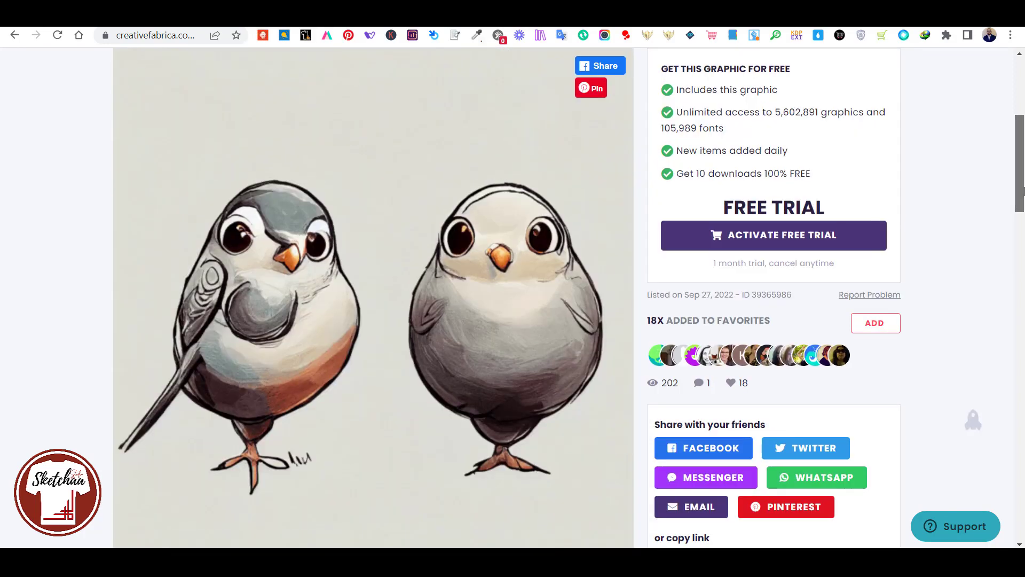
scroll(1023, 211, down, 1)
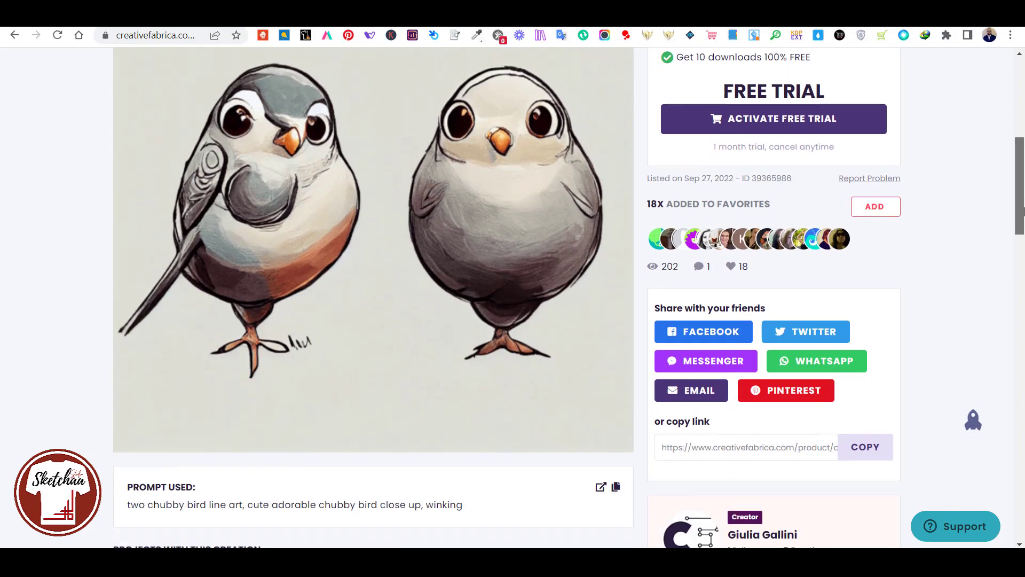
scroll(1023, 211, down, 1)
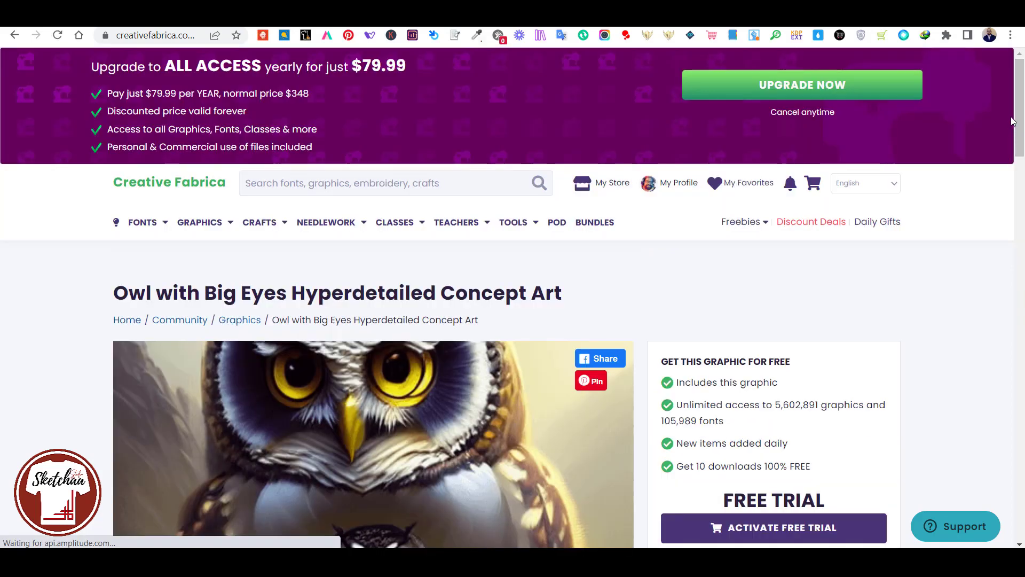
drag(988, 235, 1024, 199)
click(966, 218)
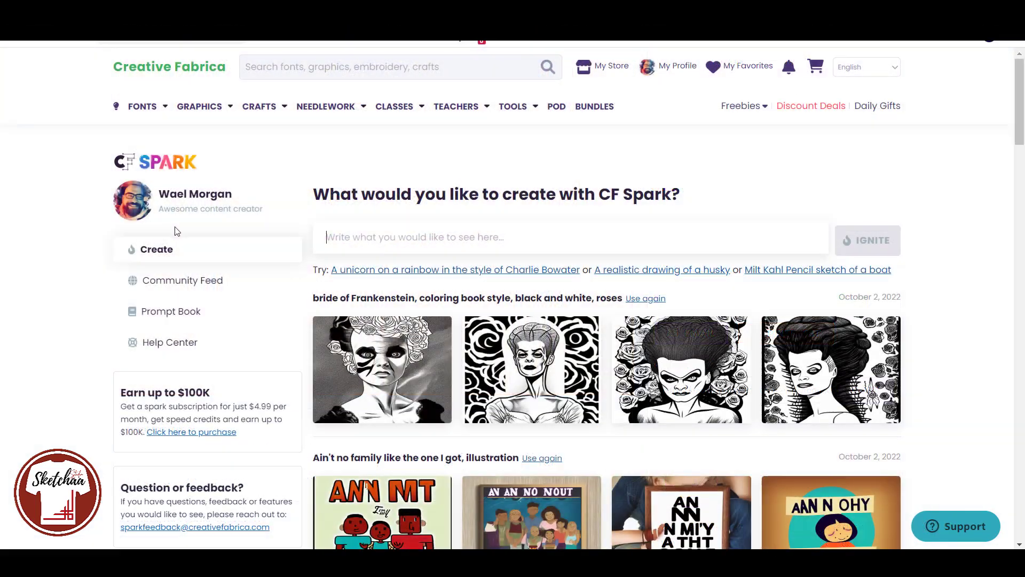
- Generate images in CF Spark from the prompt "a realistic drawing of a racing car, racing background, texture"
click(436, 249)
scroll(433, 163, down, 1)
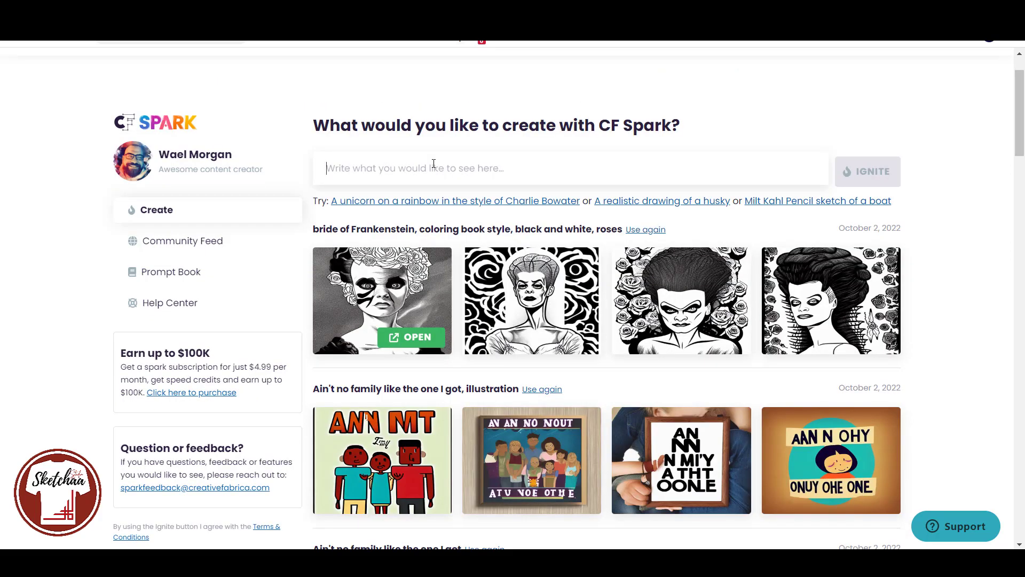
text(a realistic drawing of a racing car, racing bacground)
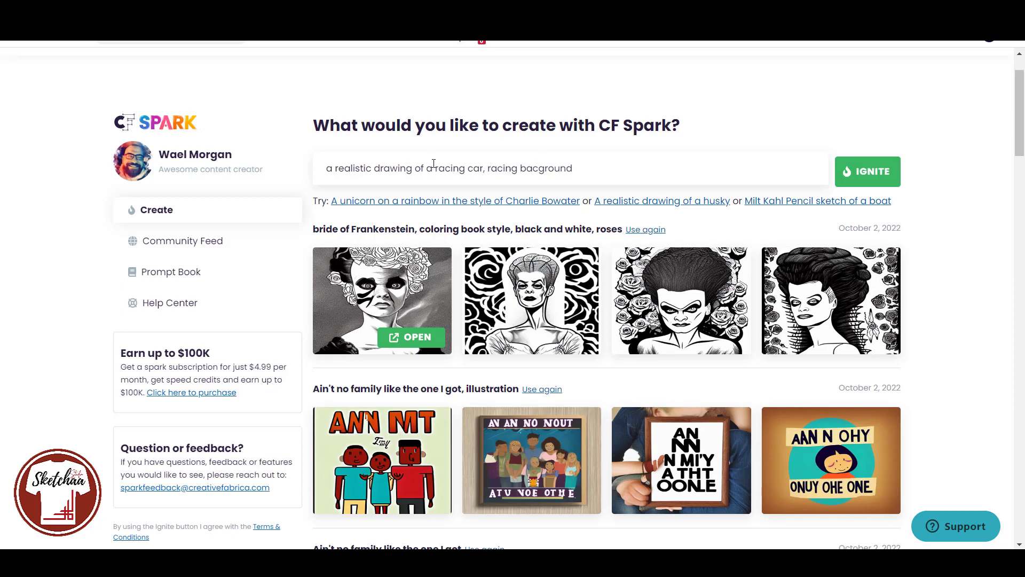
right_click(545, 168)
click(589, 160)
click(857, 178)
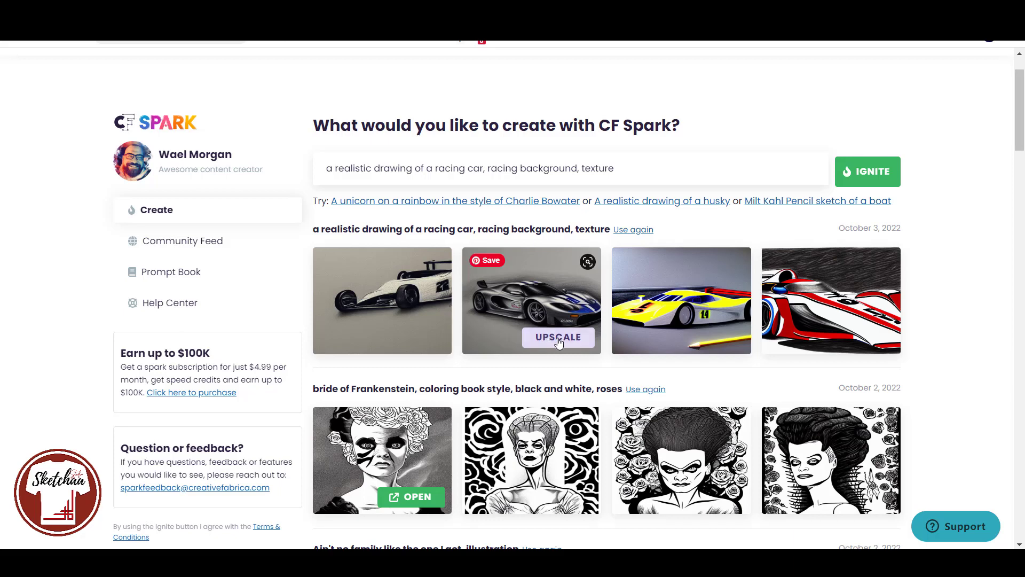
- Upscale the second generated image, the silver racing car with blue stripes, and review its graphic page
click(558, 339)
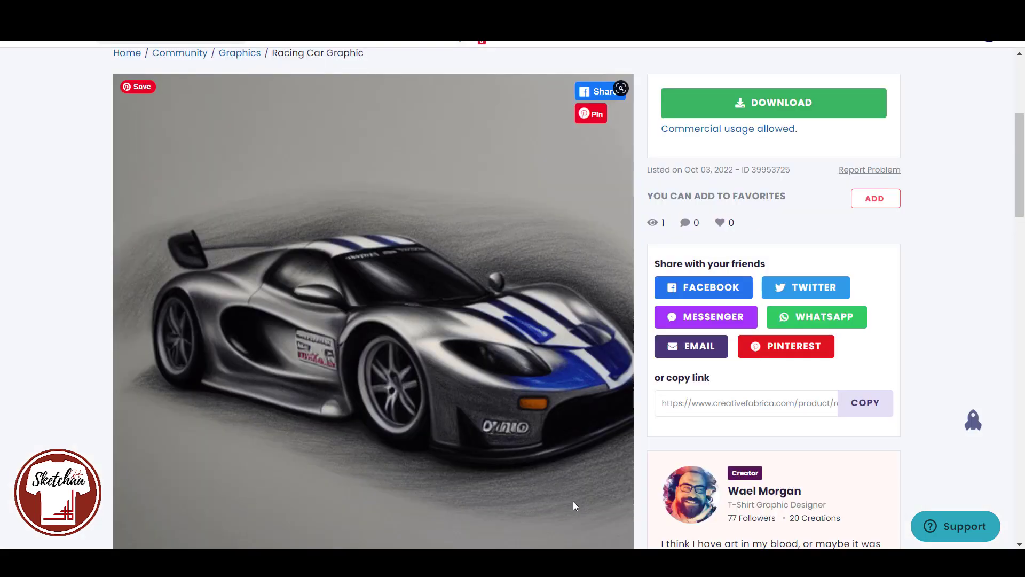
mouse_move(1019, 163)
mouse_down()
mouse_move(1020, 211)
mouse_move(1020, 161)
mouse_up()
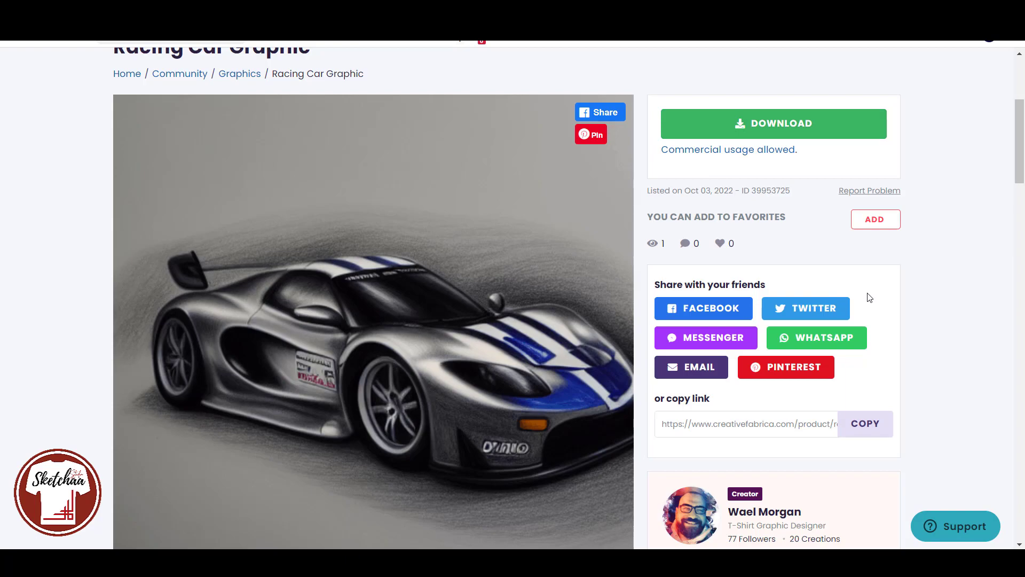
scroll(913, 313, down, 3)
scroll(912, 313, up, 3)
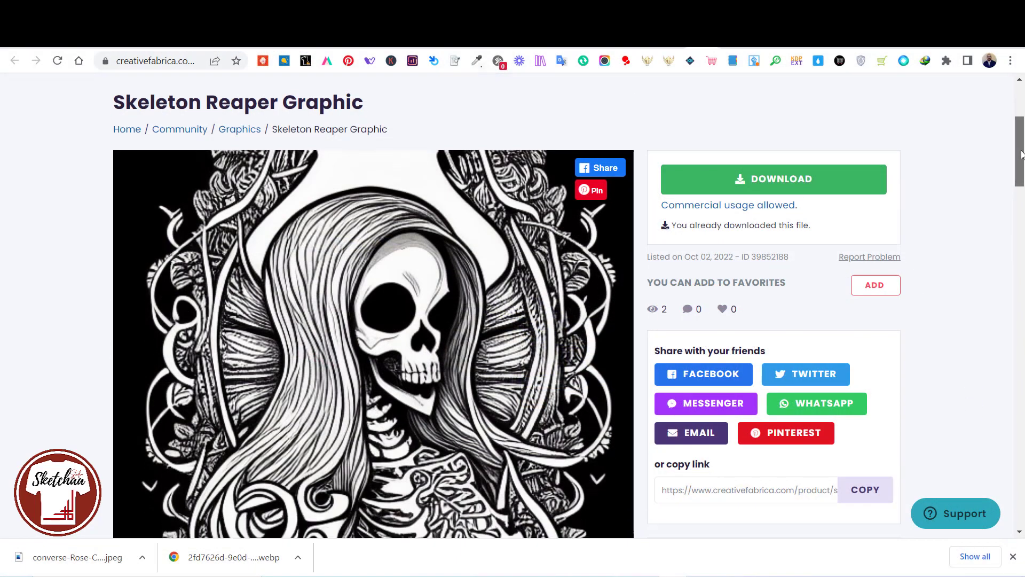
- Read the prompt used on the Skeleton Reaper Graphic page and extract the downloaded Skeleton-Reaper-Graphic ZIP in the Compressed folder
drag(1021, 155, 1021, 207)
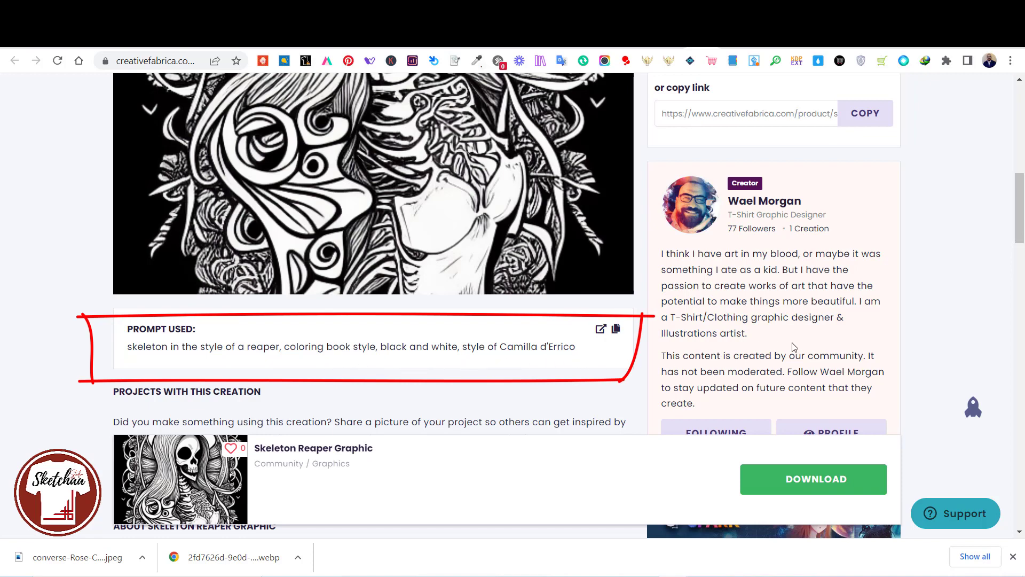
mouse_move(1021, 231)
mouse_down()
mouse_move(1023, 170)
mouse_move(1024, 185)
mouse_up()
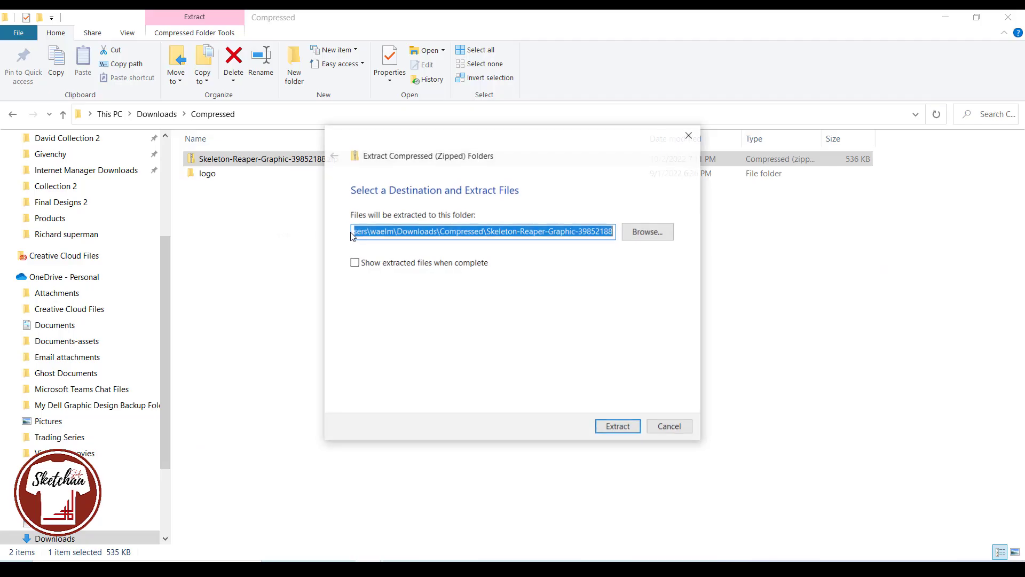
click(625, 427)
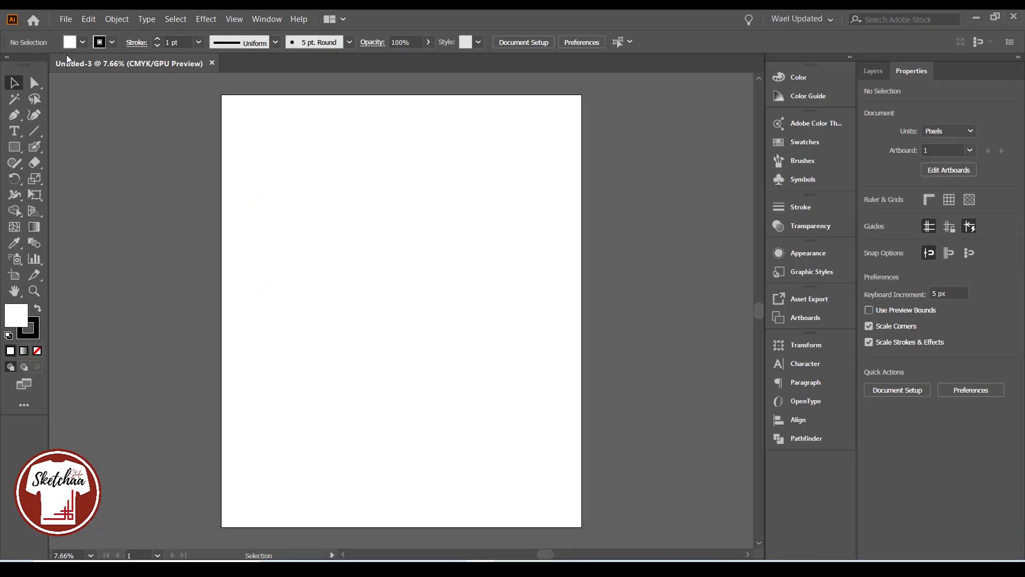
- Switch to Illustrator and place the skeleton reaper image on the blank artboard at about 3933 px square
click(66, 19)
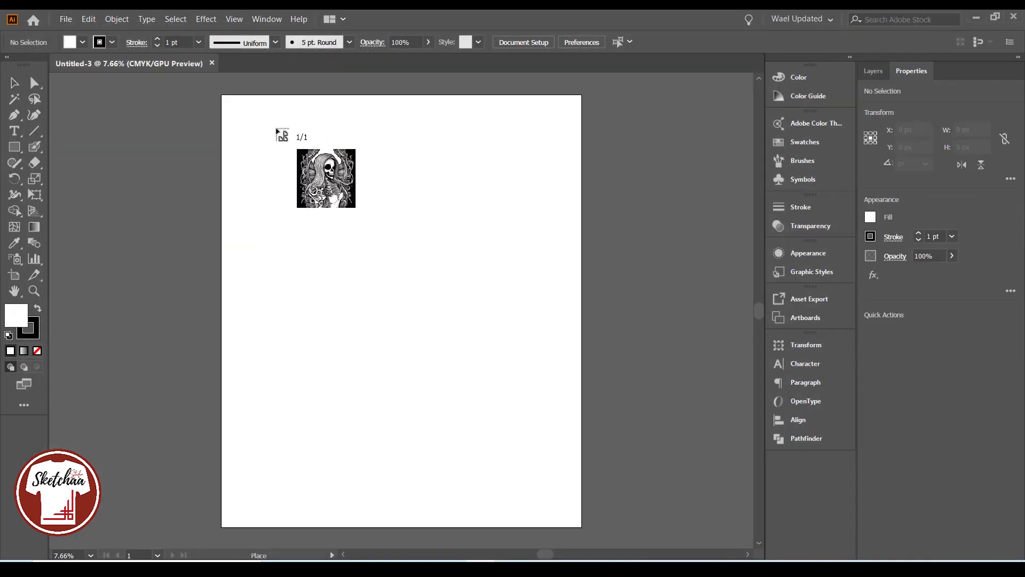
drag(246, 119, 558, 470)
click(33, 83)
click(147, 180)
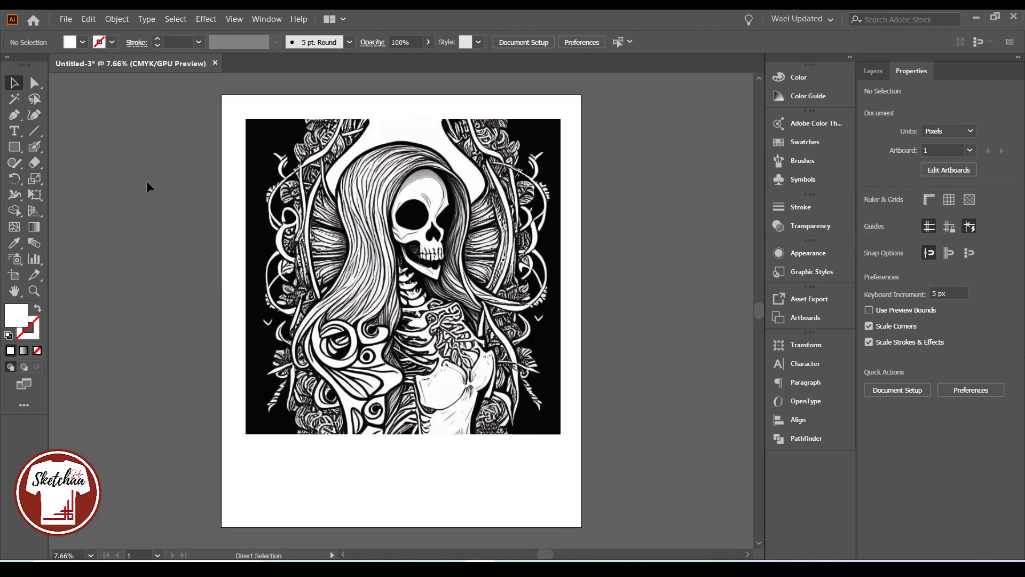
- Apply Image Trace with the Default preset to the placed skeleton image
key(ctrl+equal)
key(ctrl+minus)
key(v)
key(ctrl+a)
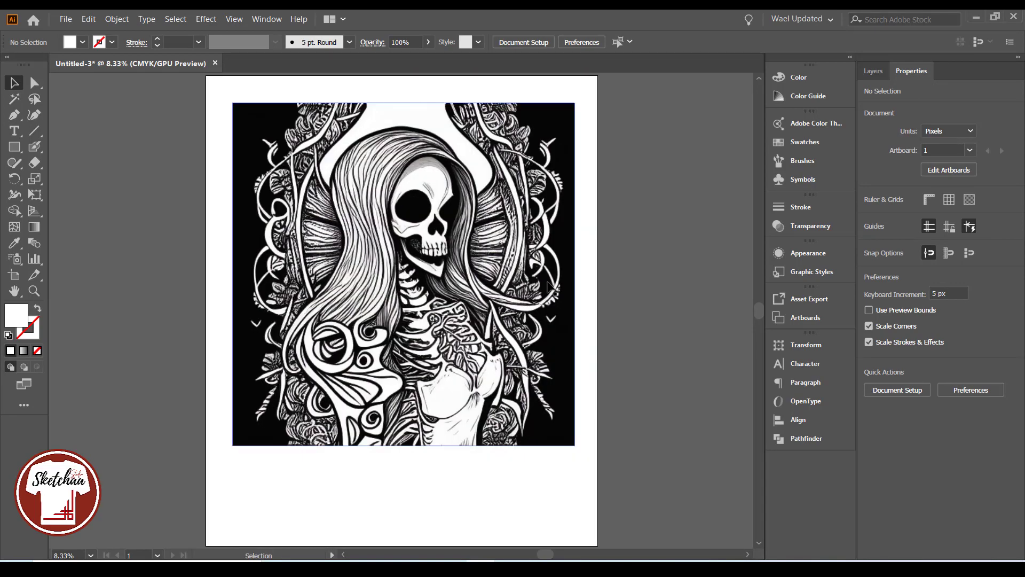
click(357, 42)
click(340, 42)
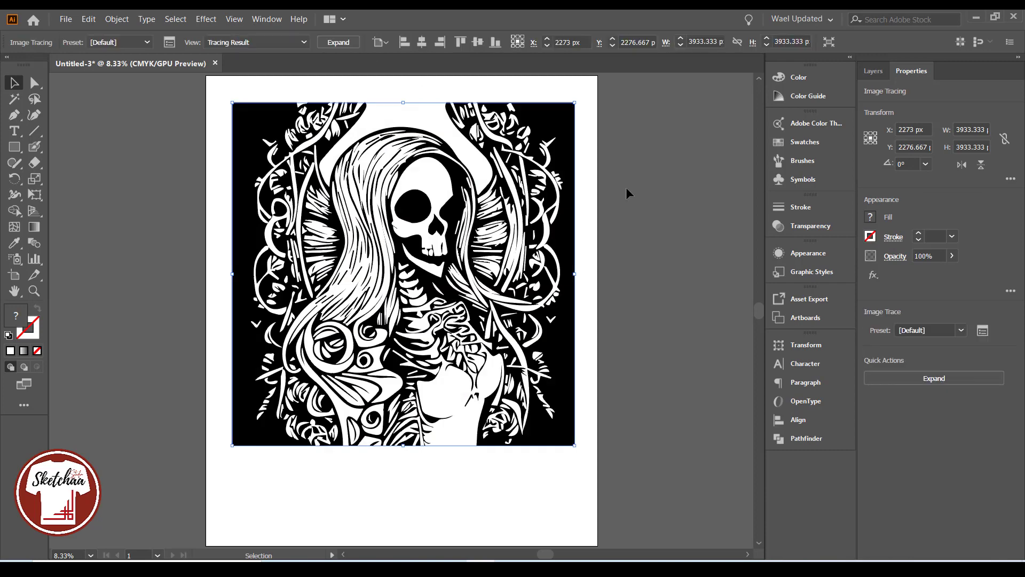
- Set the trace's advanced Noise value to 4 px and expand the tracing into editable paths
click(169, 47)
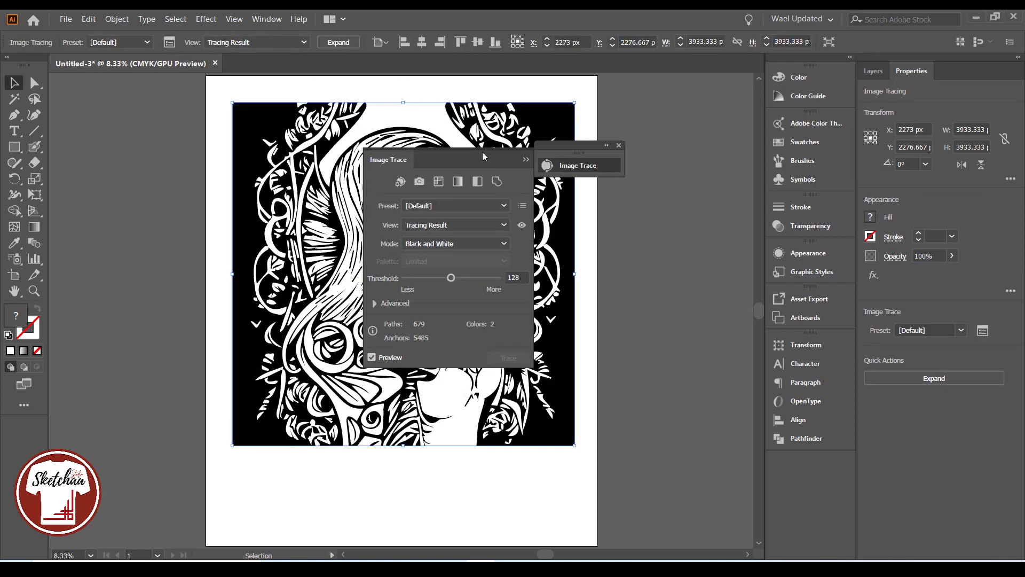
drag(481, 157, 704, 212)
click(601, 359)
drag(653, 427, 639, 428)
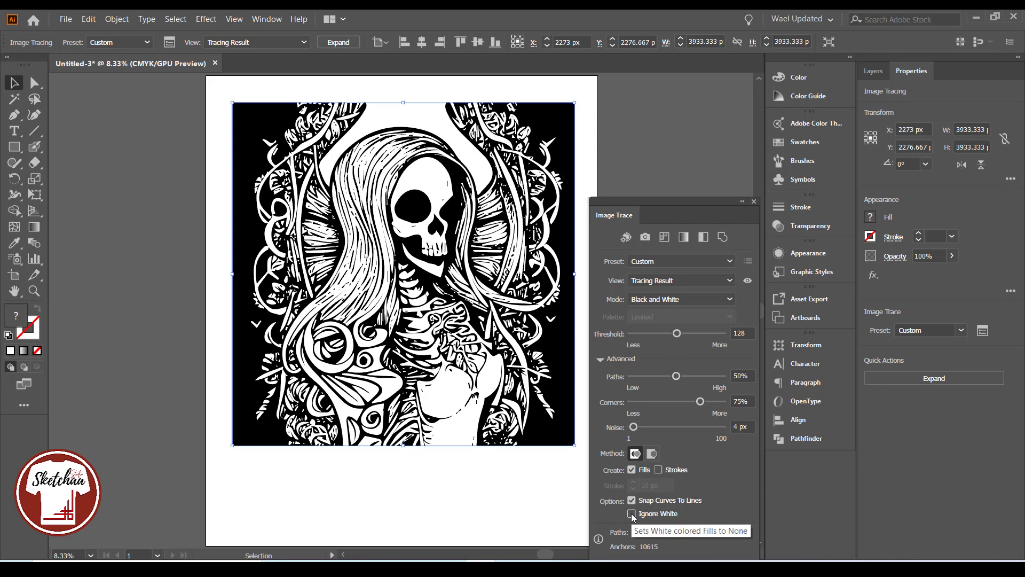
click(753, 201)
click(338, 42)
key(ctrl+shift+a)
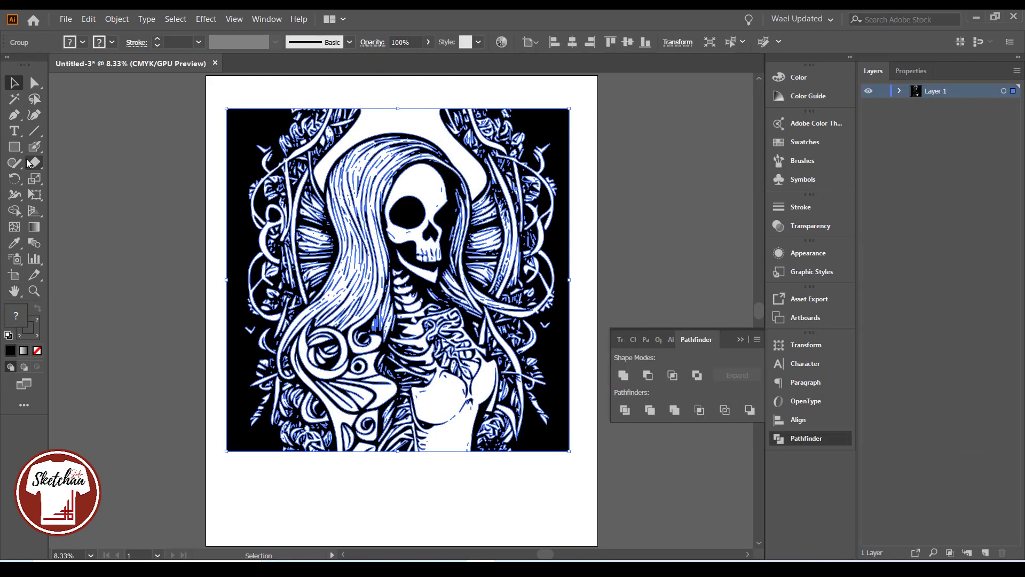
- Erase the solid black background along both sides of the skeleton artwork and delete the detached black pieces
click(31, 163)
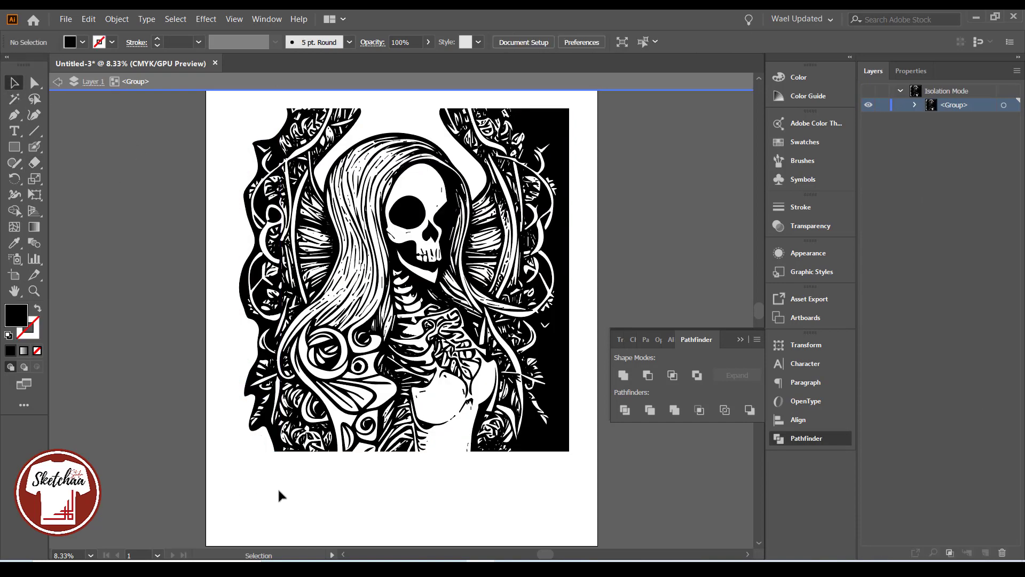
double_click(279, 496)
key(shift+e)
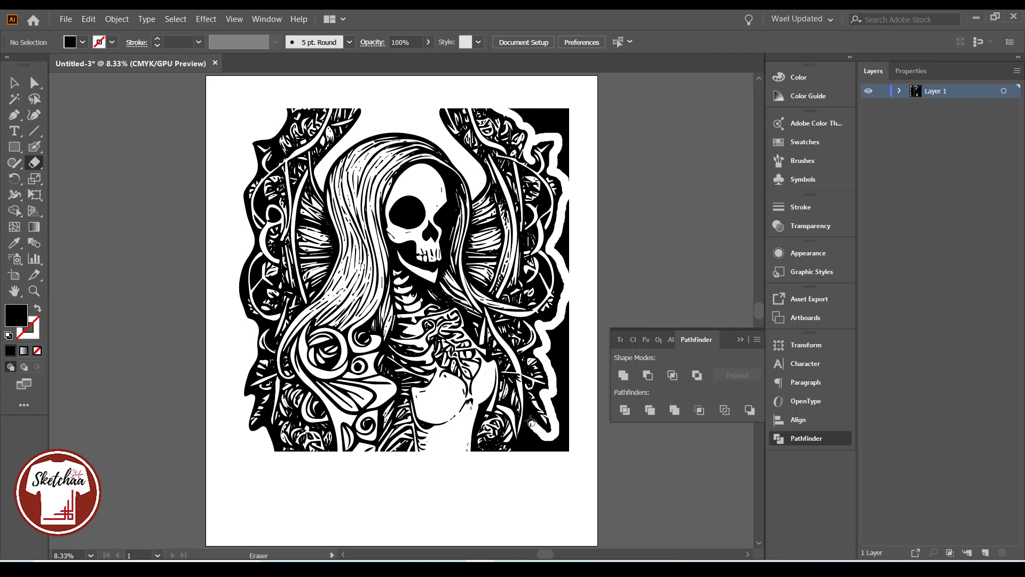
double_click(530, 131)
key(Delete)
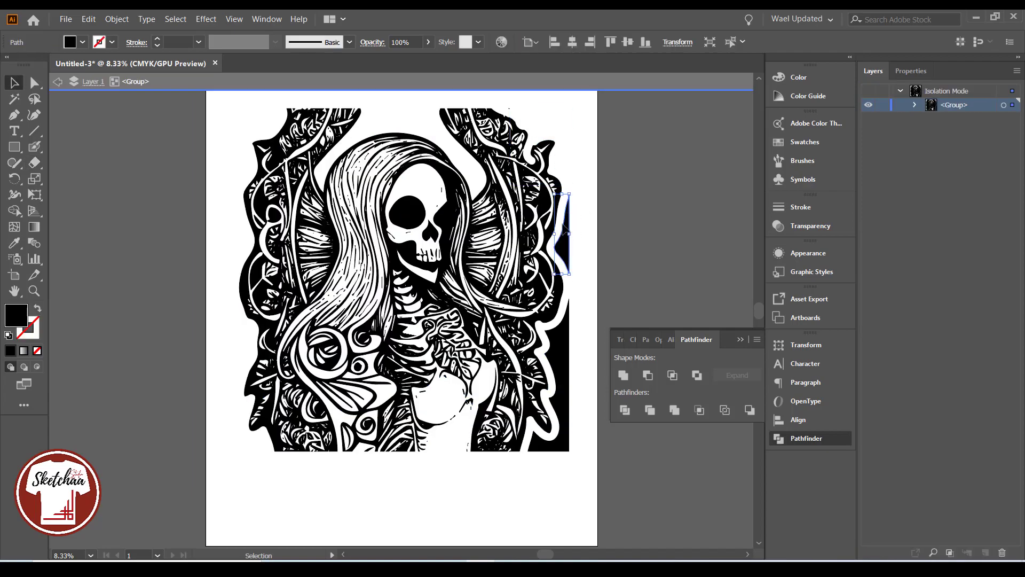
key(Escape)
click(536, 129)
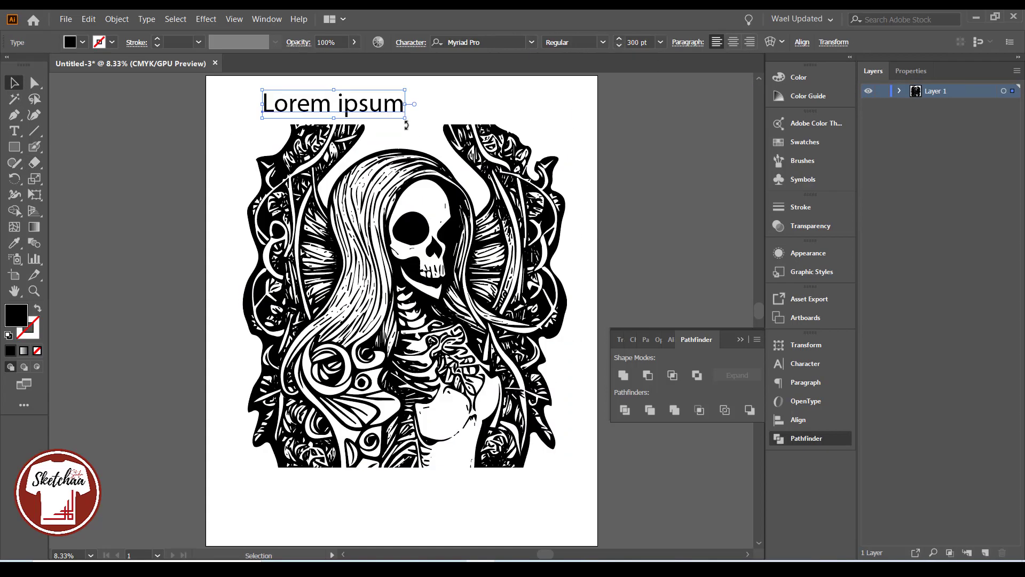
- Add the title text "TOO YOUNG TO DIE" above the skeleton in the AntiqueTuscan8 Bold font
double_click(382, 109)
key(ctrl+a)
text(TOO )
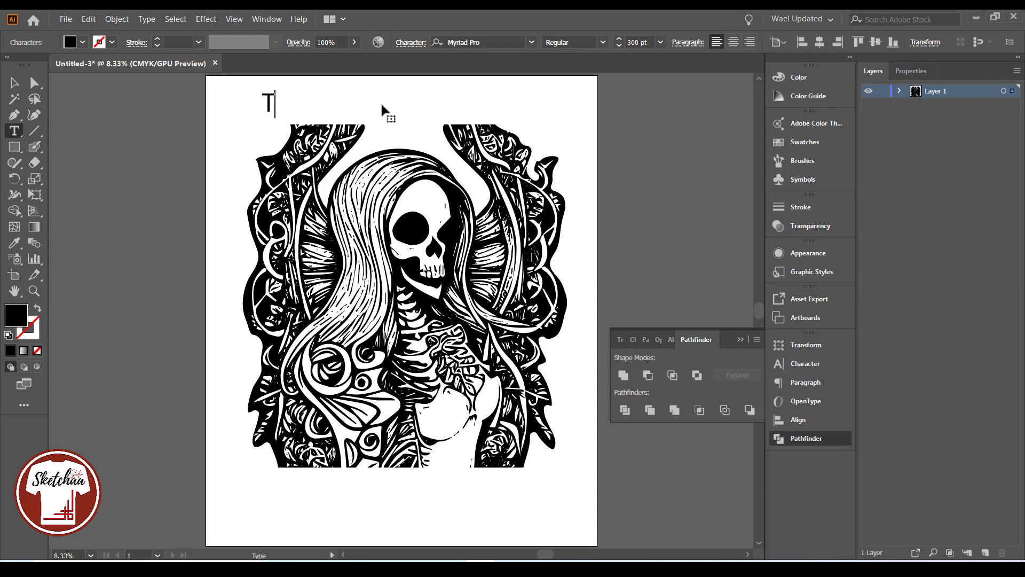
text(YOUNG TO DIE)
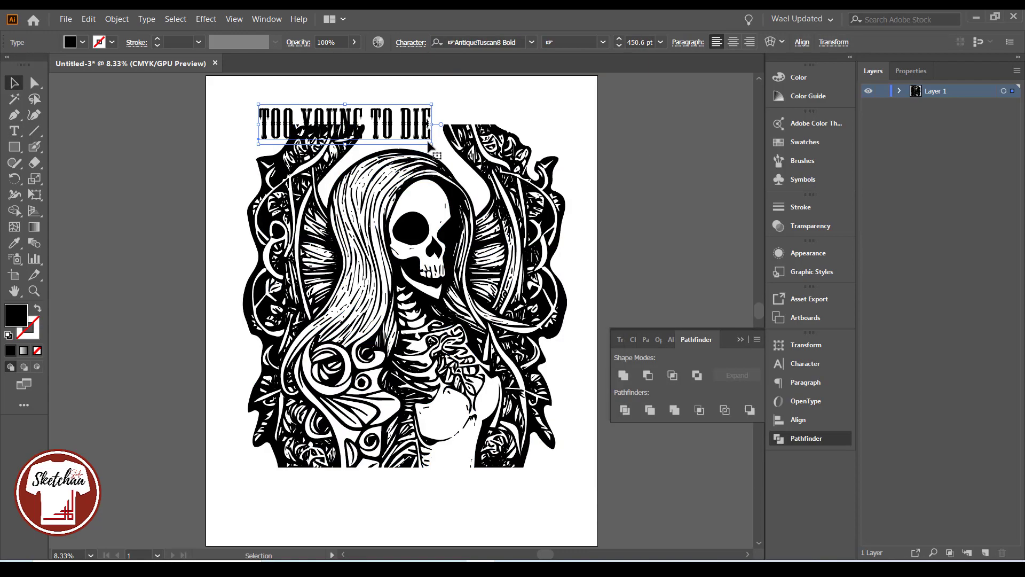
- Enlarge the title to nearly the full width of the artwork and convert it to outlines
drag(437, 141, 563, 157)
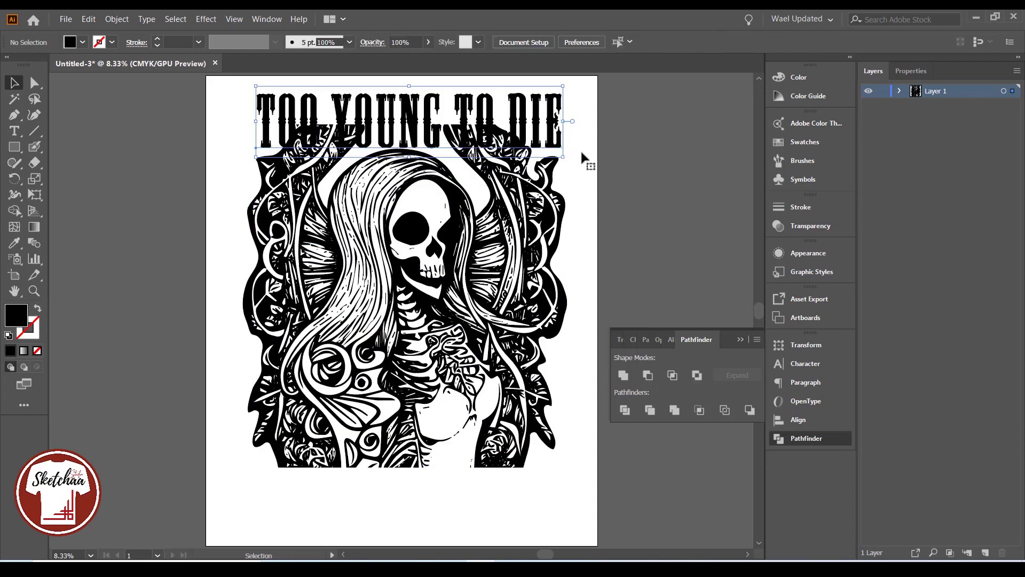
click(522, 133)
key(ctrl+shift+o)
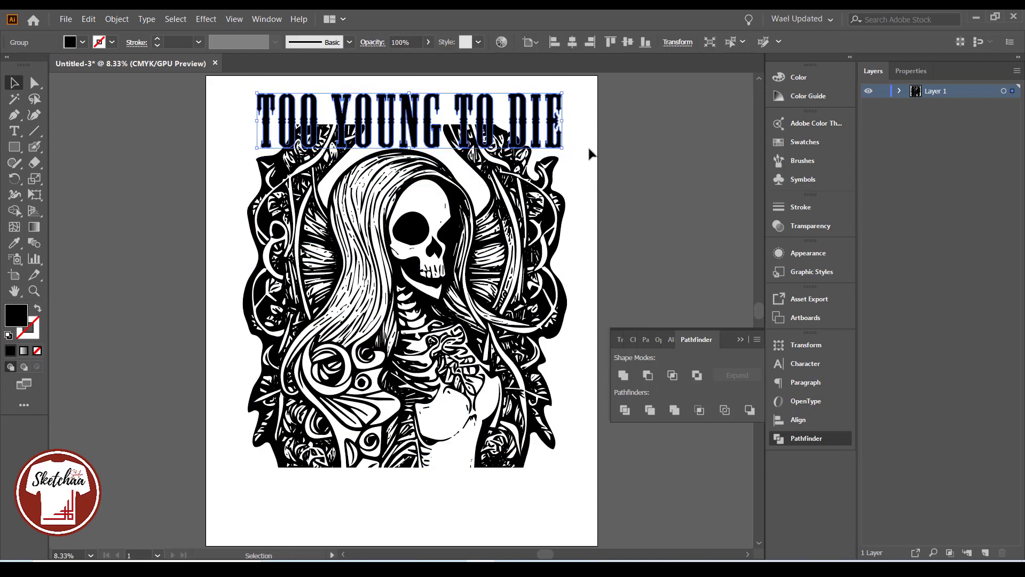
- Try a red fill on the outlined title and return the lettering to black
click(82, 43)
click(46, 64)
click(205, 201)
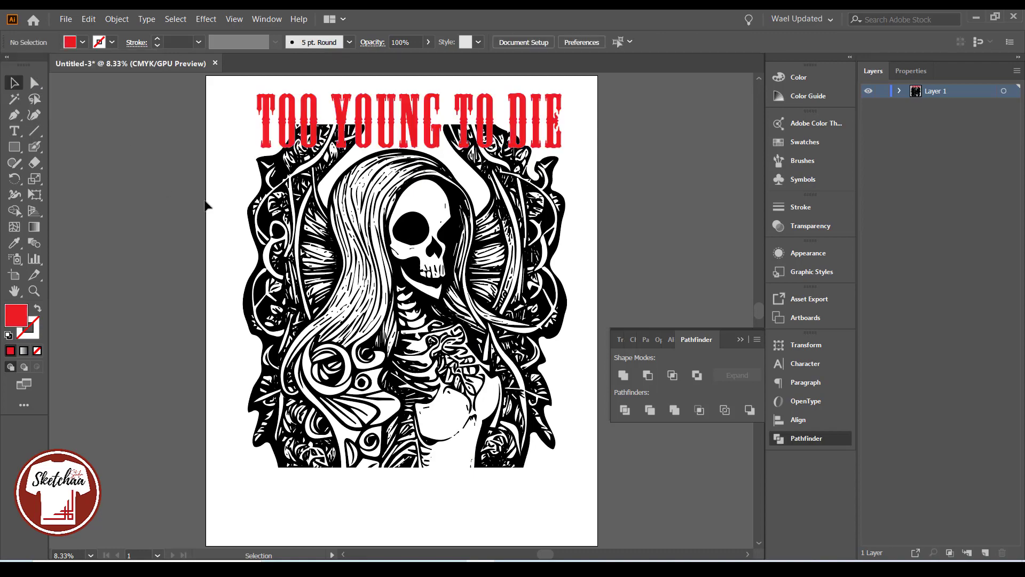
click(521, 134)
click(83, 42)
click(33, 56)
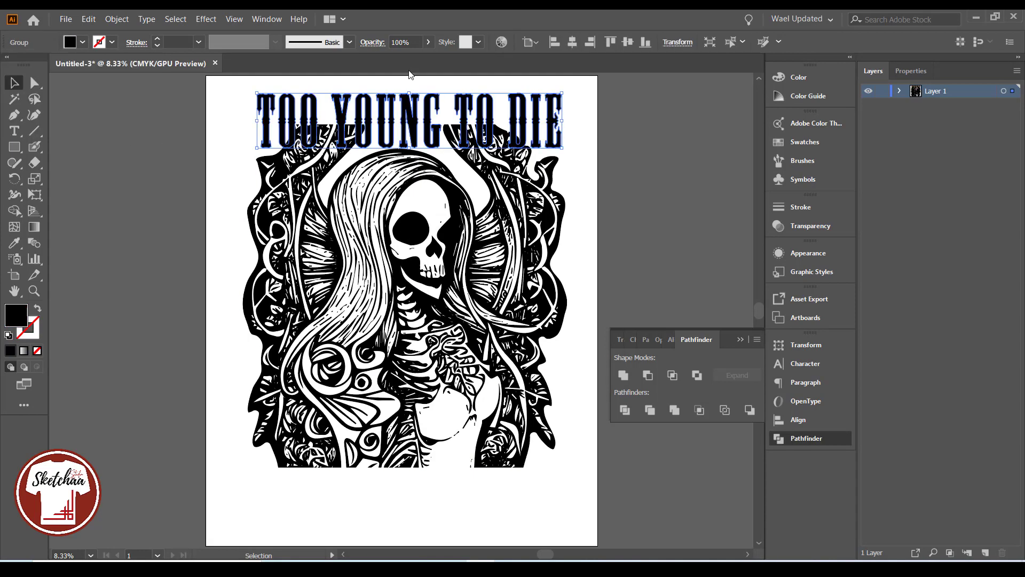
- Apply Offset Path with round joins to the outlined title, enlarging the outline around the letters
click(116, 19)
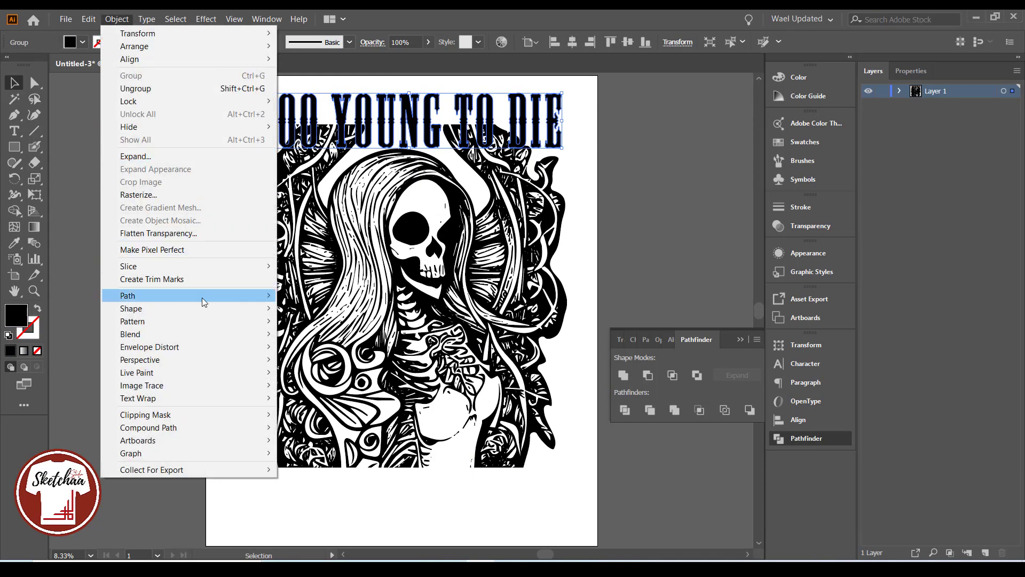
mouse_move(202, 296)
click(321, 338)
click(595, 184)
click(671, 134)
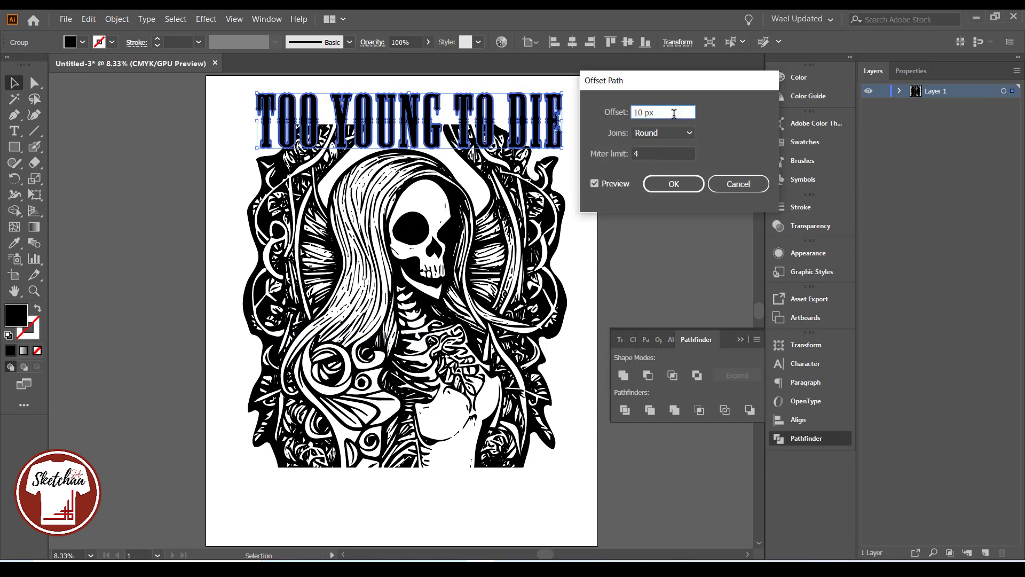
click(674, 184)
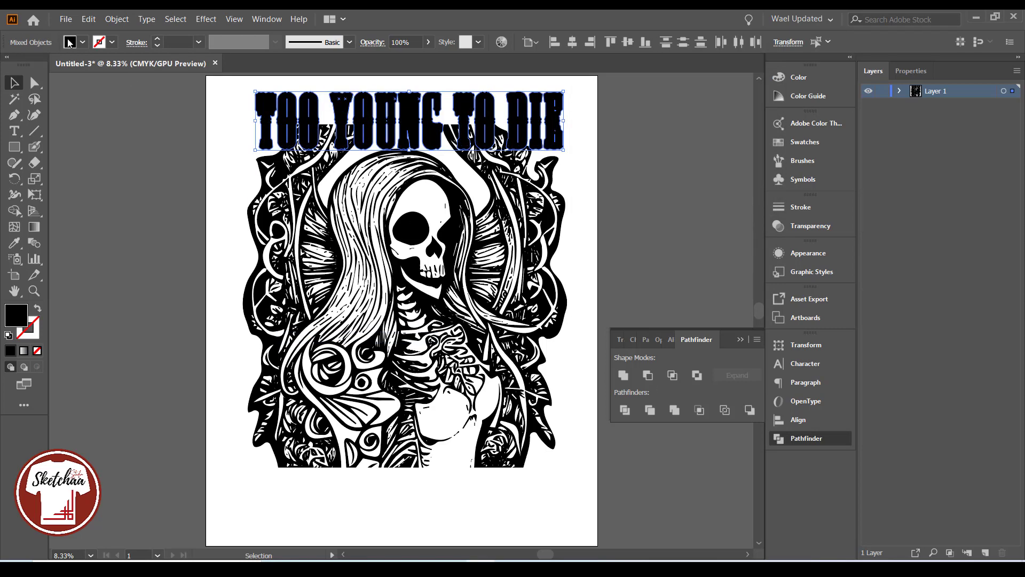
- Fill the title's front lettering with red against the black offset outline
click(83, 42)
click(27, 65)
click(629, 143)
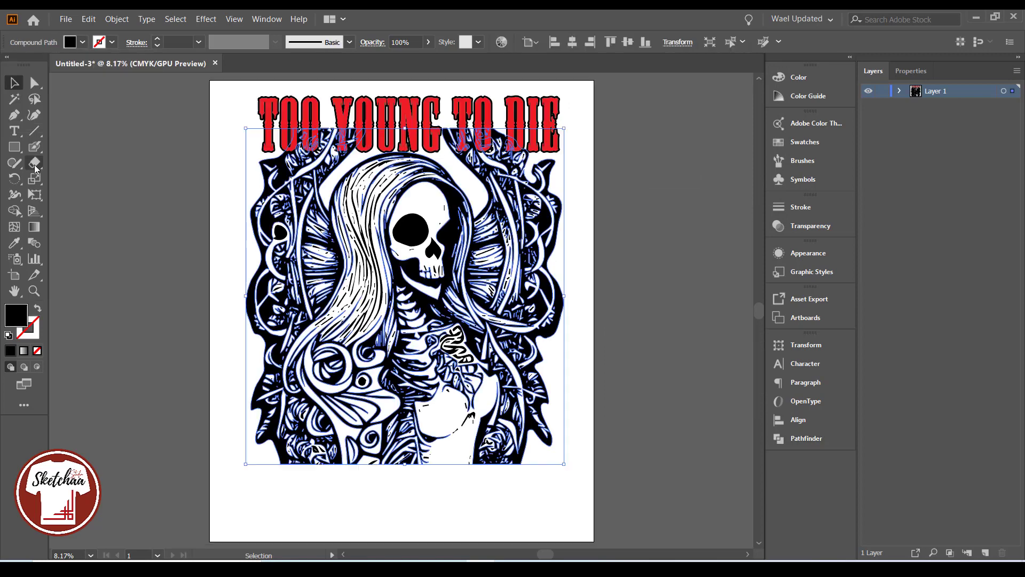
- Erase the band of skeleton artwork overlapping the title and delete a stray fragment near the lettering
click(34, 163)
mouse_move(581, 117)
mouse_down()
mouse_move(256, 130)
mouse_move(337, 137)
mouse_move(229, 150)
mouse_up()
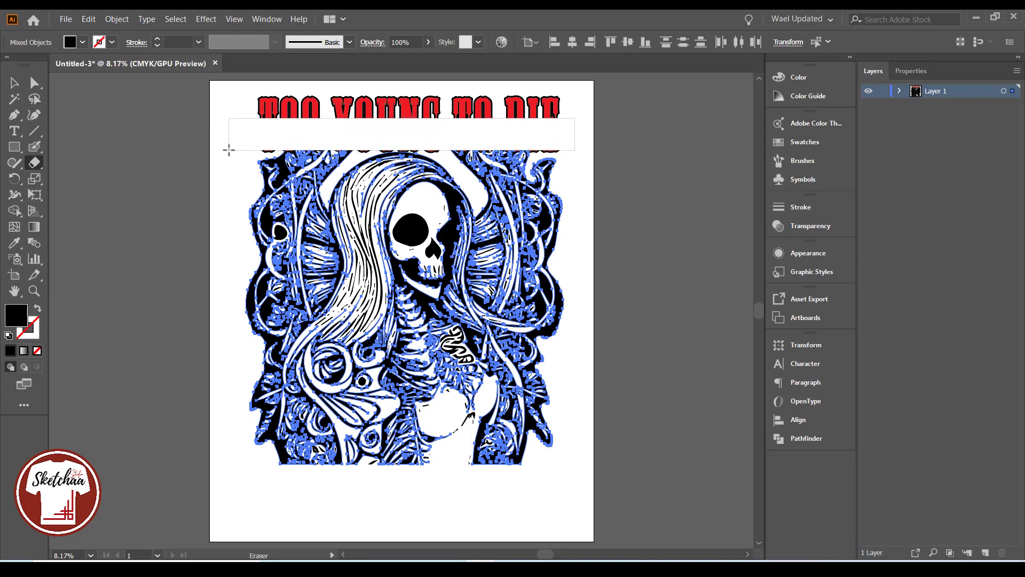
click(15, 83)
click(71, 118)
click(553, 195)
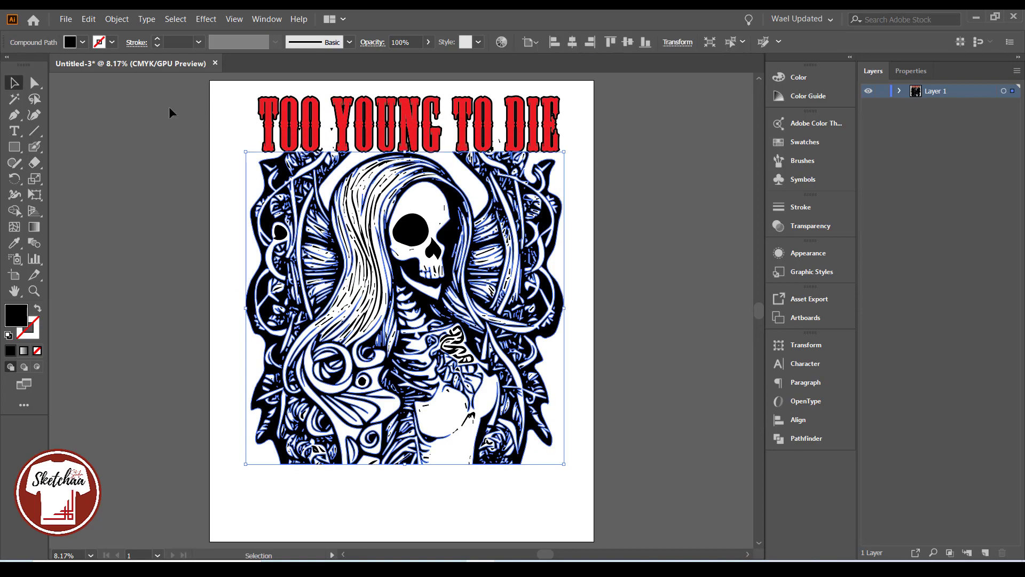
click(169, 113)
click(498, 139)
key(Delete)
- Lock the title group and erase the remaining artwork fragments around its letters
click(533, 137)
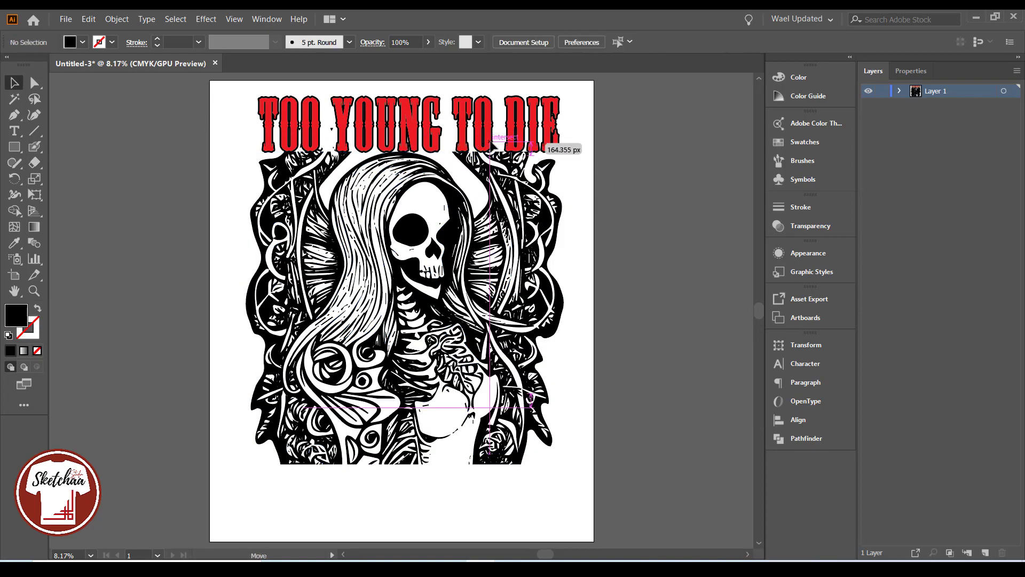
key(ctrl+2)
key(ctrl+a)
click(40, 166)
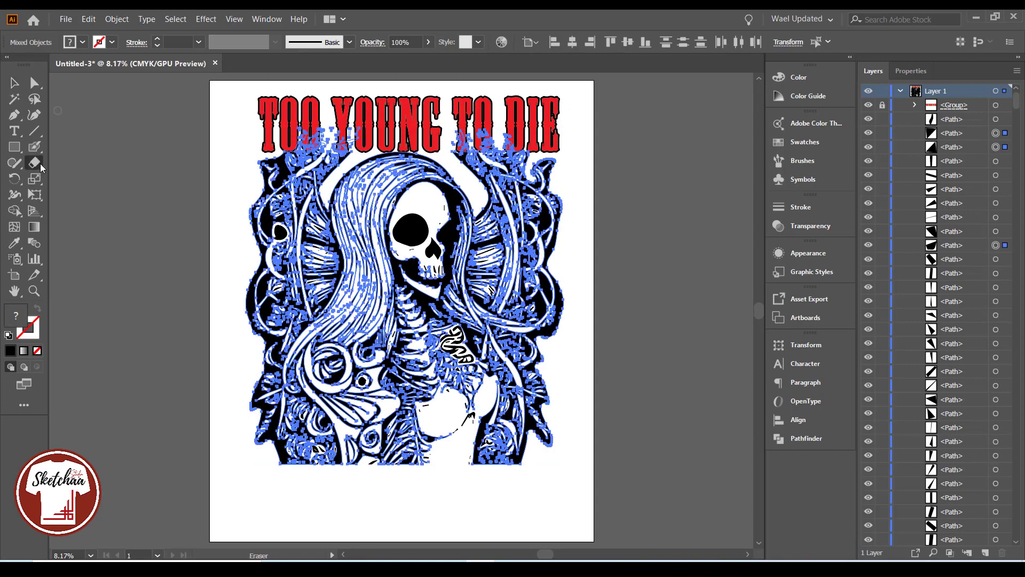
drag(396, 119, 210, 154)
click(15, 83)
click(81, 120)
- Draw a small ellipse in each of the skull's eye sockets and fill both with red
click(13, 147)
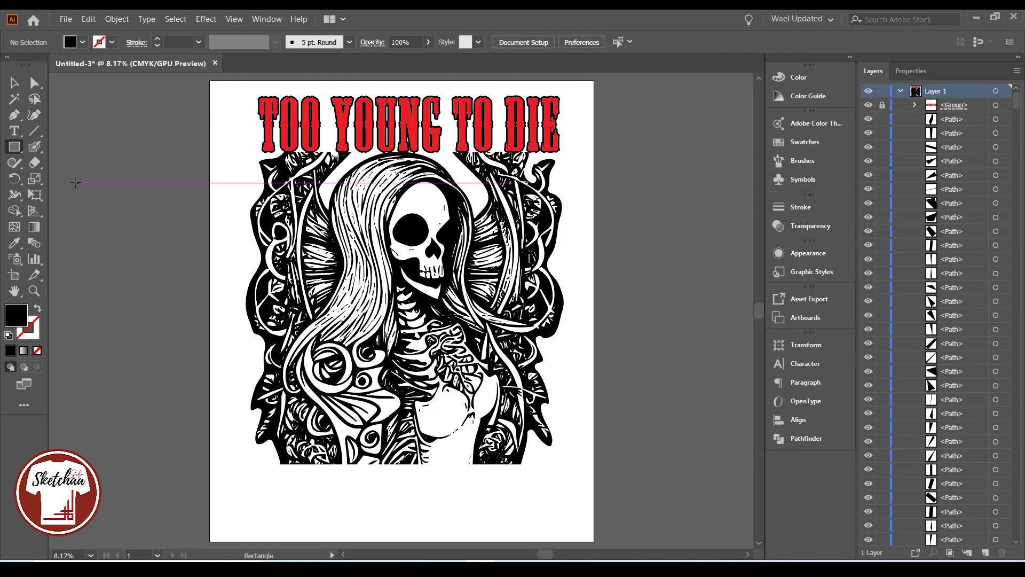
drag(14, 148, 59, 179)
drag(410, 233, 447, 230)
click(71, 42)
click(46, 65)
click(105, 172)
key(v)
click(105, 172)
- Place the set of five ribbon banners beside the artboard
click(617, 315)
click(617, 274)
click(656, 280)
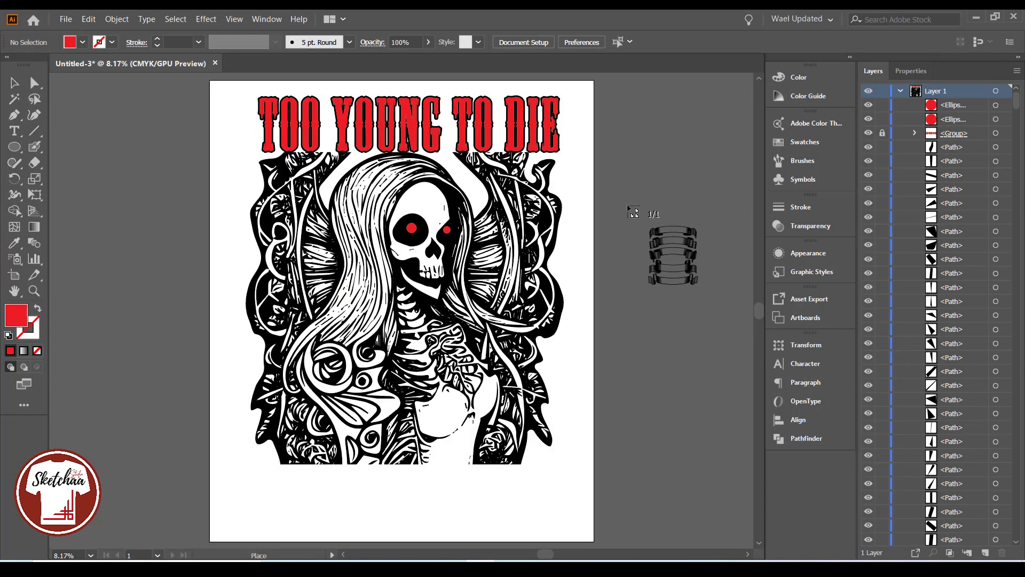
click(193, 256)
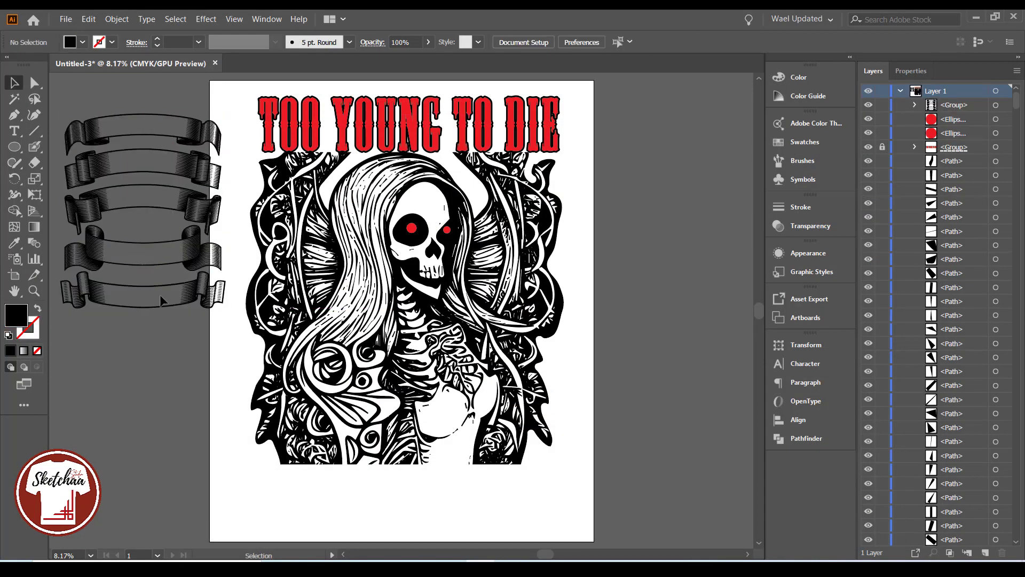
- Copy the fourth ribbon from the banner set and paste it enlarged across the base of the skeleton artwork
double_click(188, 255)
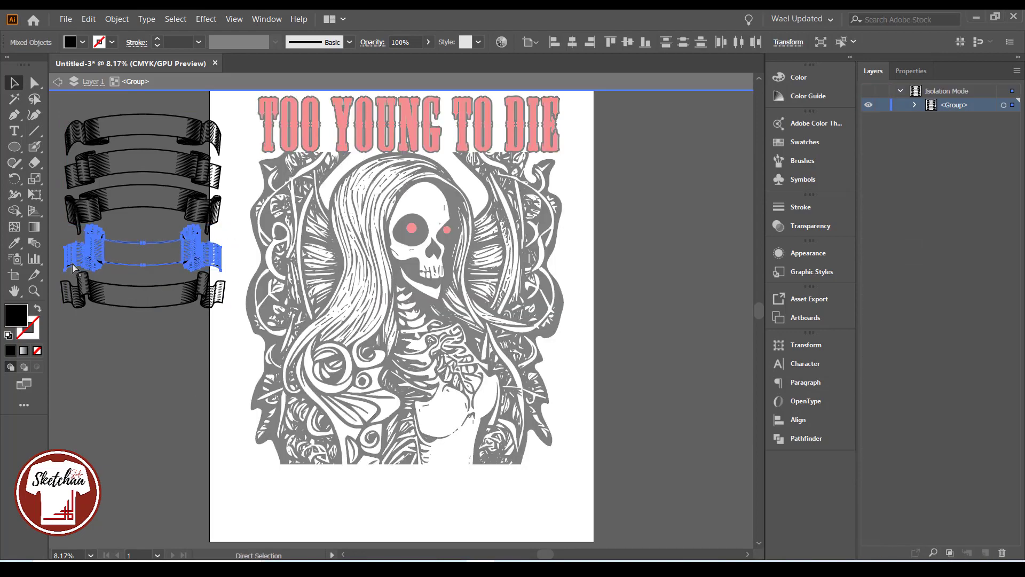
key(ctrl+c)
key(Escape)
key(ctrl+v)
drag(456, 309, 554, 496)
click(567, 502)
click(514, 457)
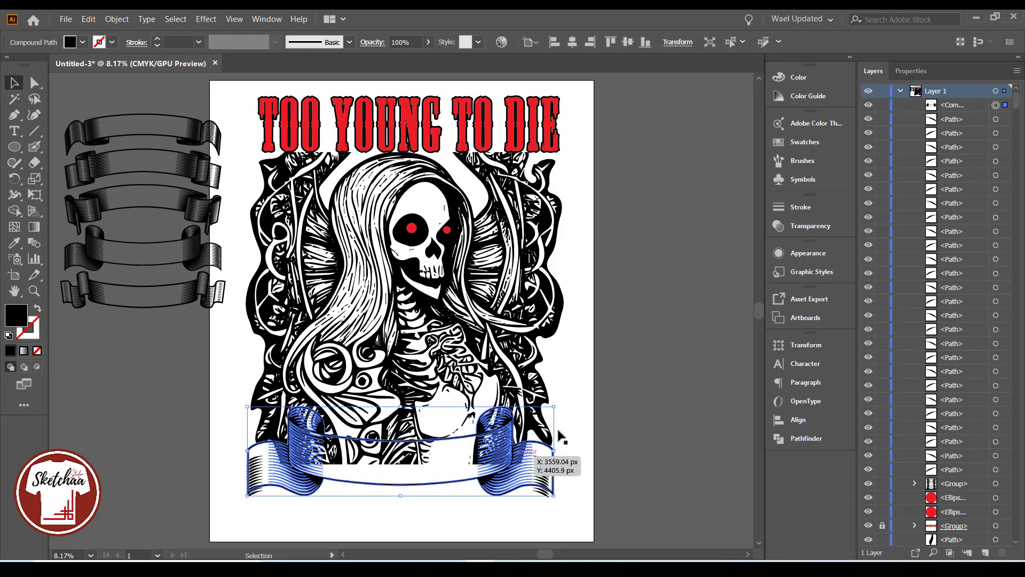
click(559, 436)
drag(521, 460, 518, 471)
drag(593, 484, 288, 504)
click(597, 479)
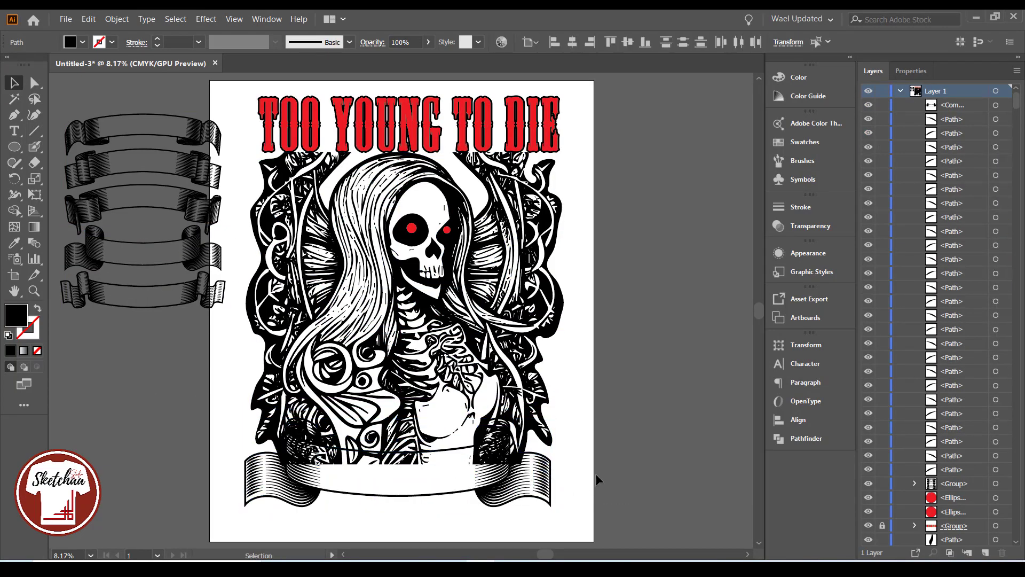
drag(584, 460, 473, 490)
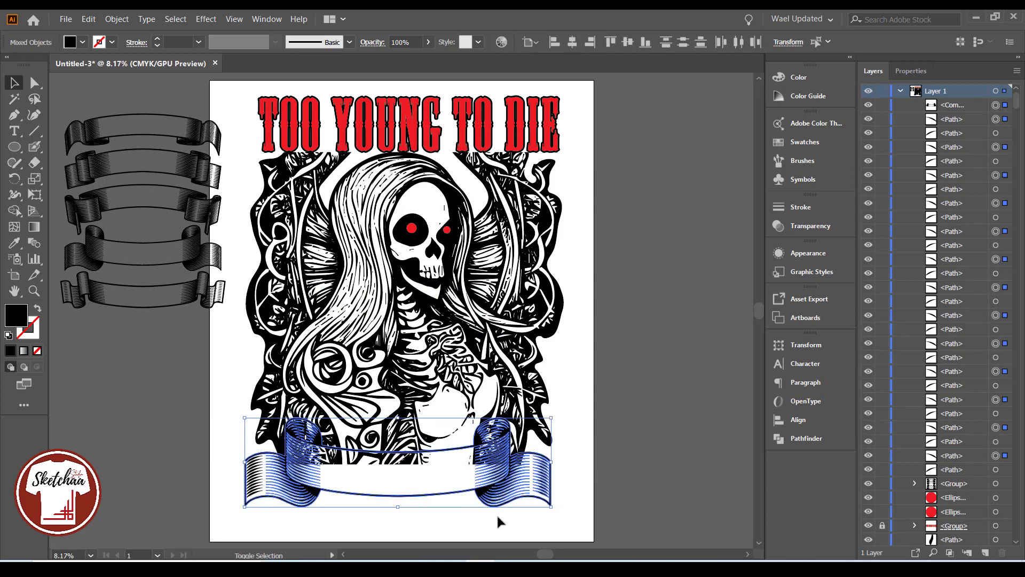
drag(256, 470, 259, 496)
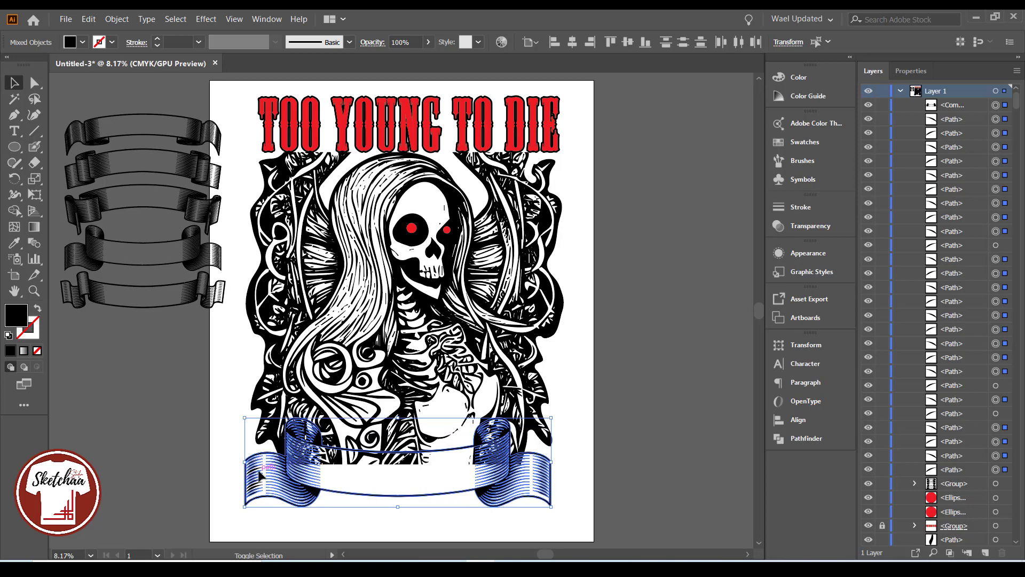
key(ctrl+z)
key(ctrl+z)
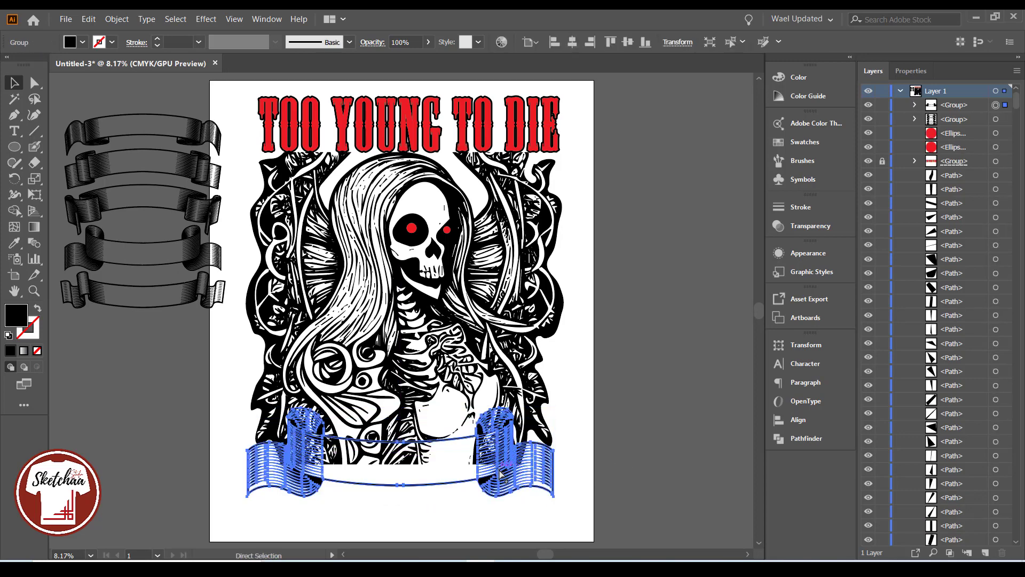
- Paste a copy of the ribbon behind it, unite the copy into one shape and fill it white
key(ctrl+b)
click(805, 438)
click(624, 375)
click(81, 42)
click(30, 65)
click(664, 258)
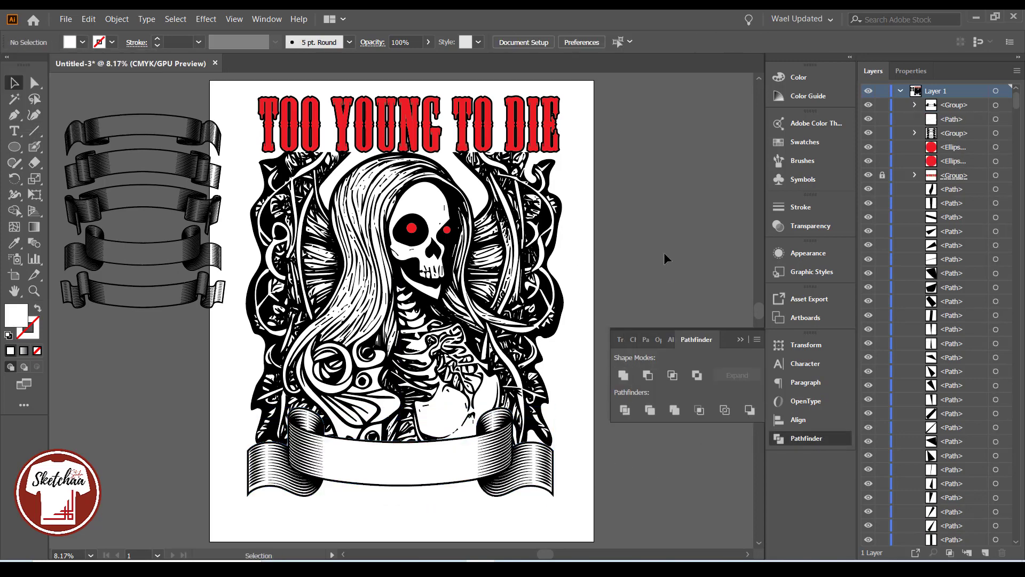
- Add a placeholder text line in AntiqueTuscan8 Bold on the ribbon and scale it up to fit the banner
click(15, 130)
click(337, 454)
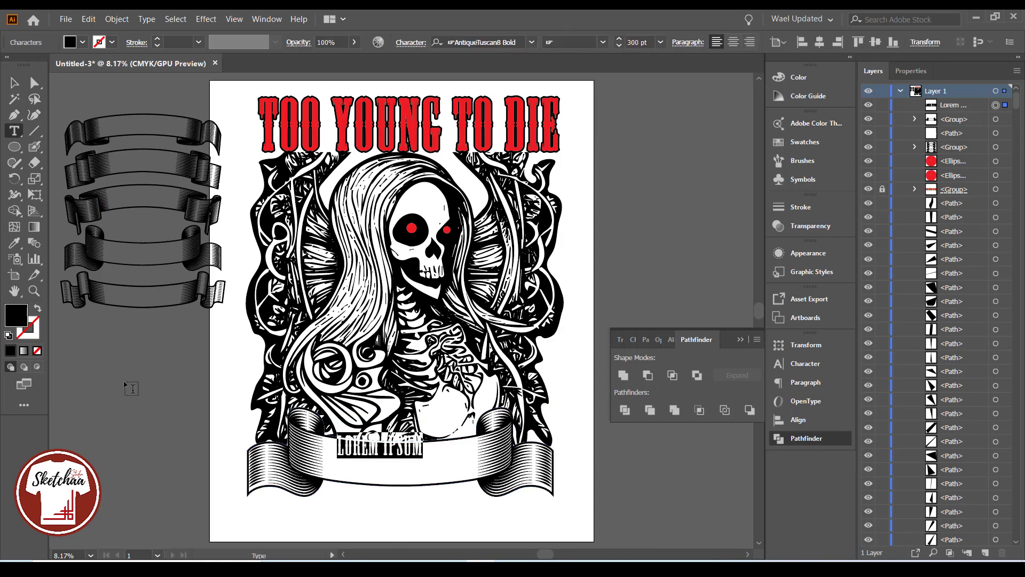
click(15, 82)
drag(428, 459, 477, 475)
click(614, 489)
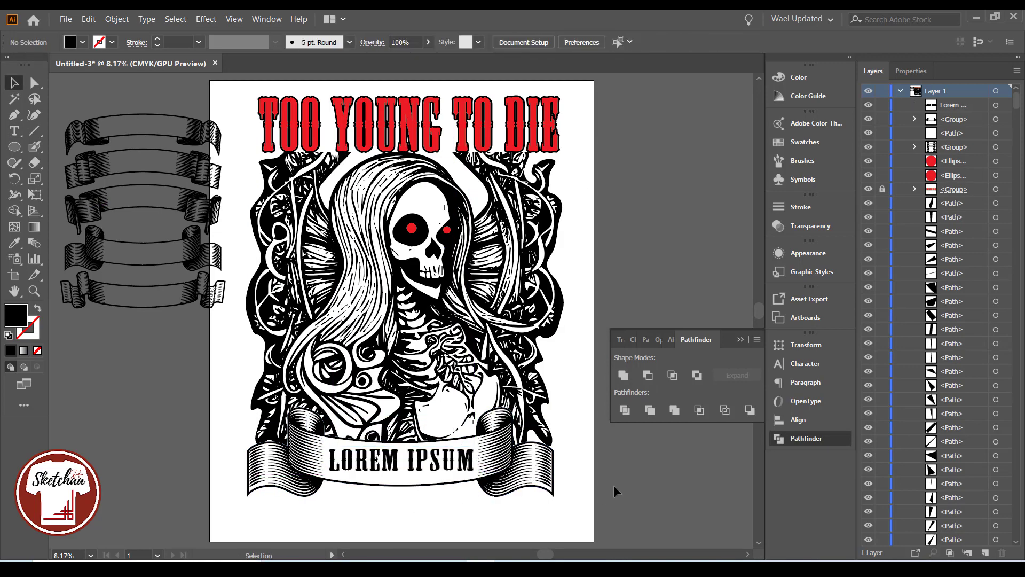
- Replace the ribbon's placeholder text with "REST IN PEACE"
double_click(374, 465)
key(ctrl+a)
text(REST IN P)
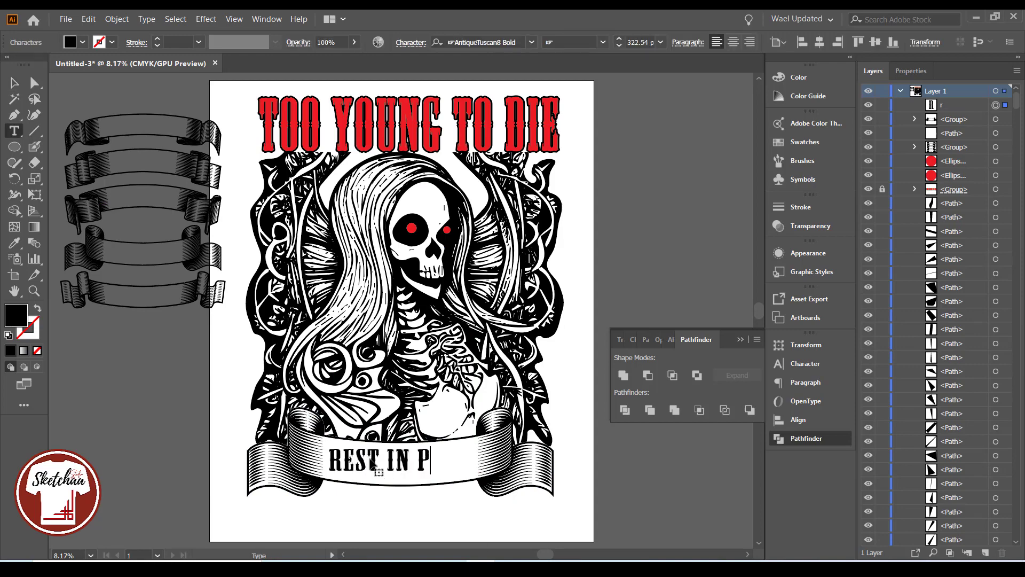
text(EACE)
scroll(379, 472, up, 1)
key(Escape)
click(117, 19)
mouse_move(256, 402)
click(302, 398)
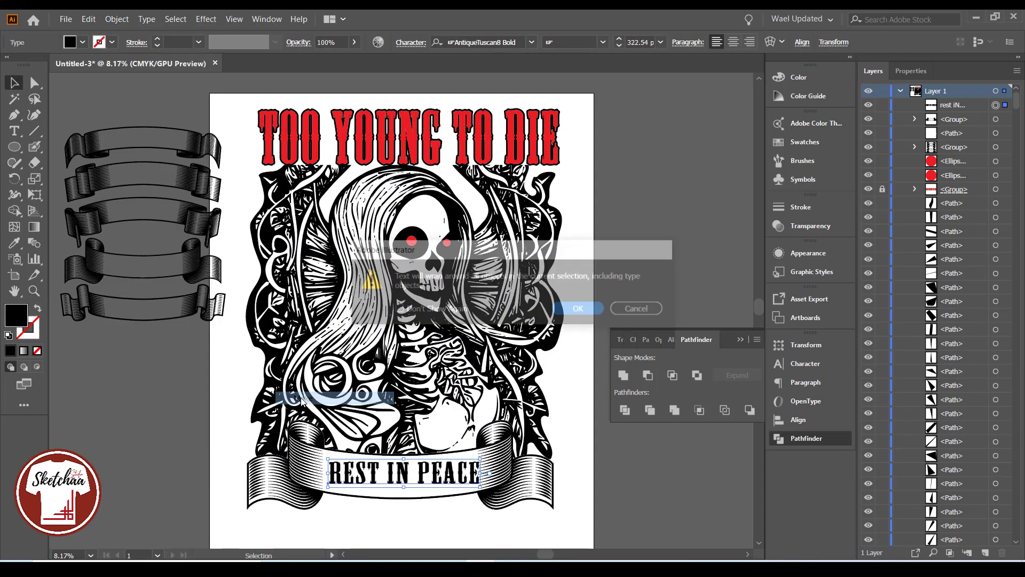
click(636, 309)
- Convert REST IN PEACE to outlines and bend it along the ribbon's curve with a warp envelope distortion
key(ctrl+shift+o)
click(65, 19)
mouse_move(117, 19)
mouse_move(270, 398)
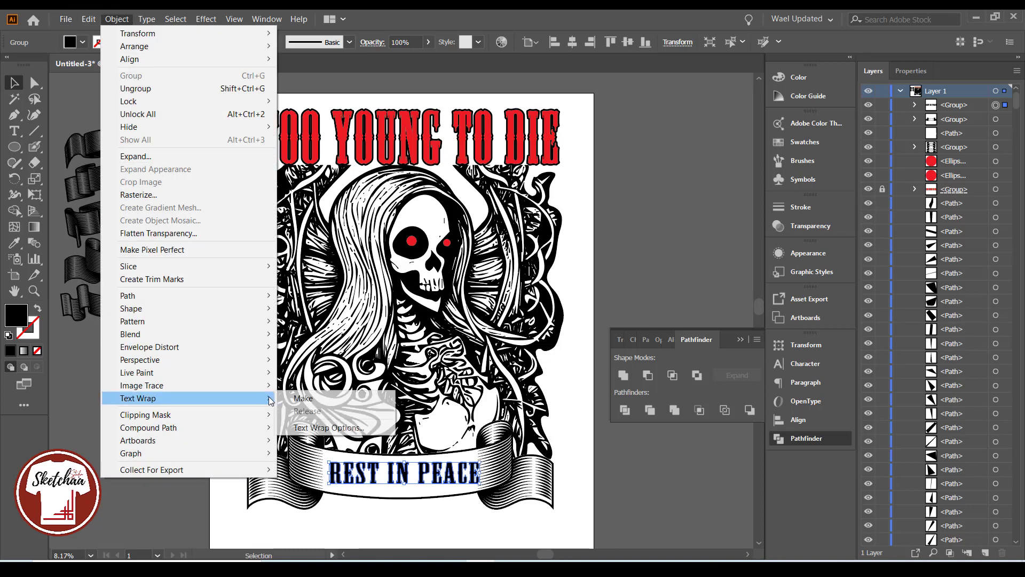
key(Escape)
click(117, 19)
mouse_move(236, 347)
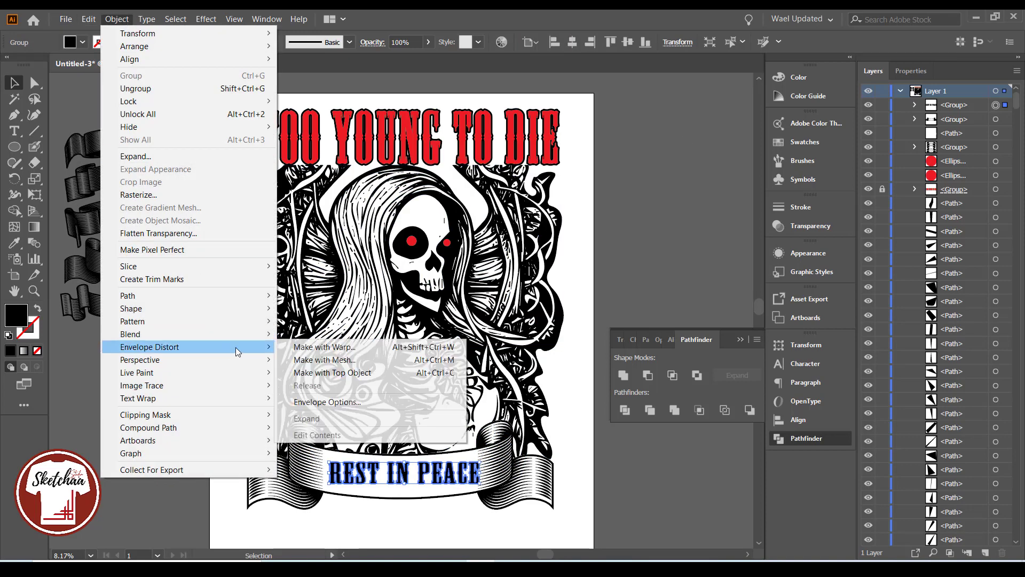
click(324, 347)
drag(145, 95, 124, 95)
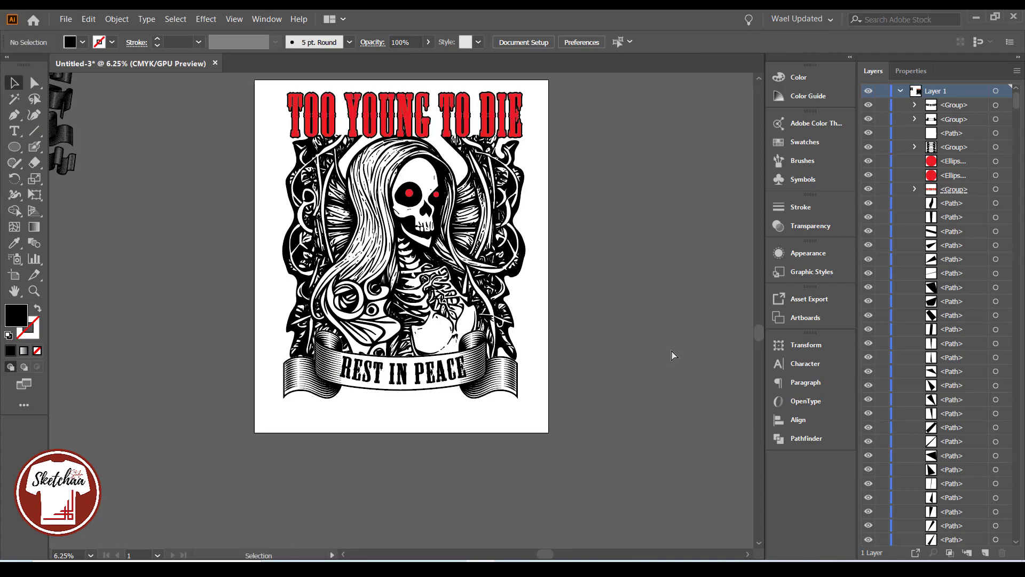
- Add the text "Pain Changes People" below the ribbon and set it in the Ampera Regular font
text(t)
text(pAIN CH)
text(ANGES PE)
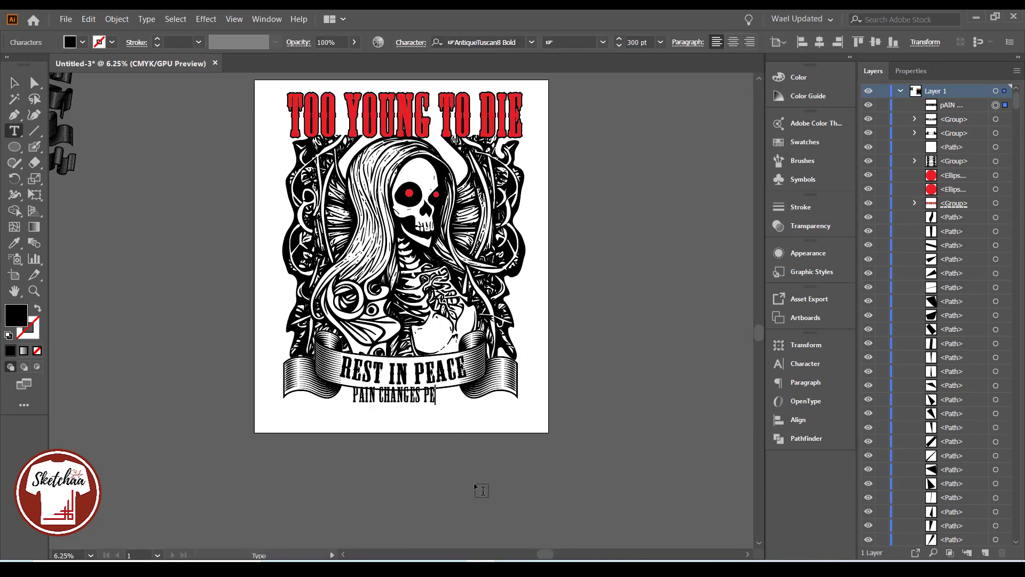
text(OPLE)
key(Escape)
click(532, 43)
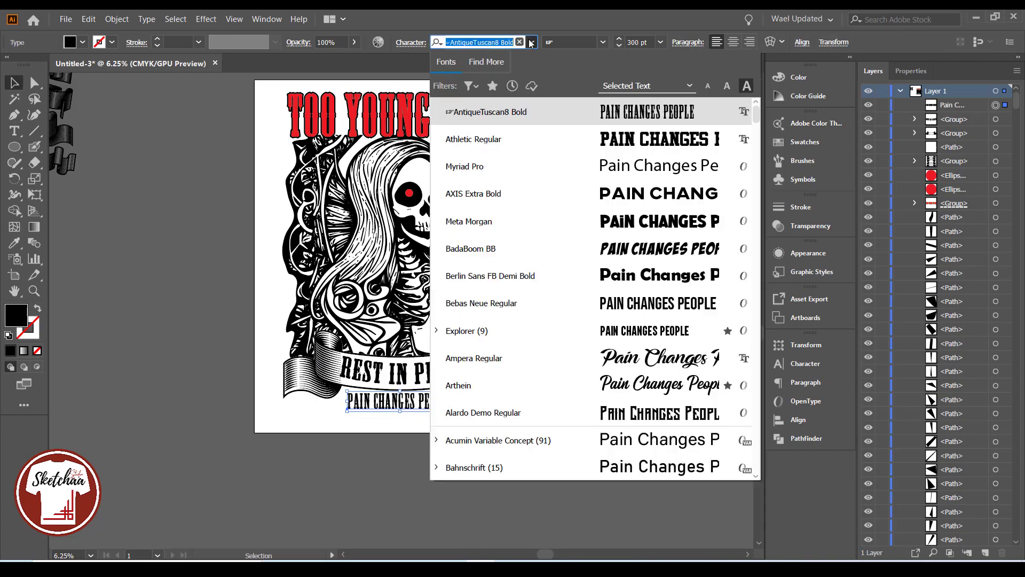
click(535, 357)
drag(456, 405, 426, 409)
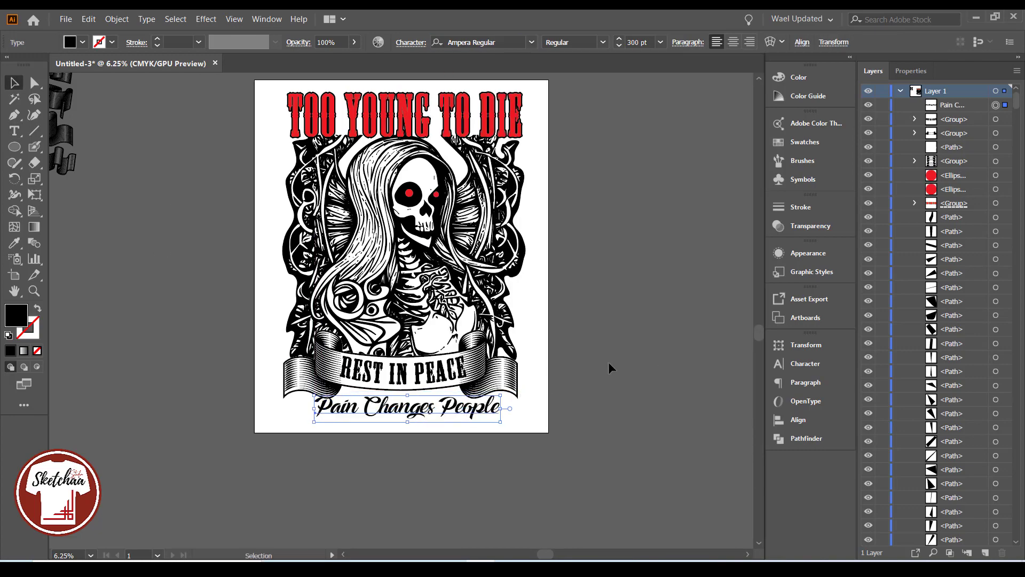
- Shrink the Pain Changes People line, centre it under the ribbon and convert it to outlines
key(ctrl+plus)
scroll(613, 238, up, 3)
drag(526, 408, 460, 411)
click(642, 387)
scroll(642, 387, up, 3)
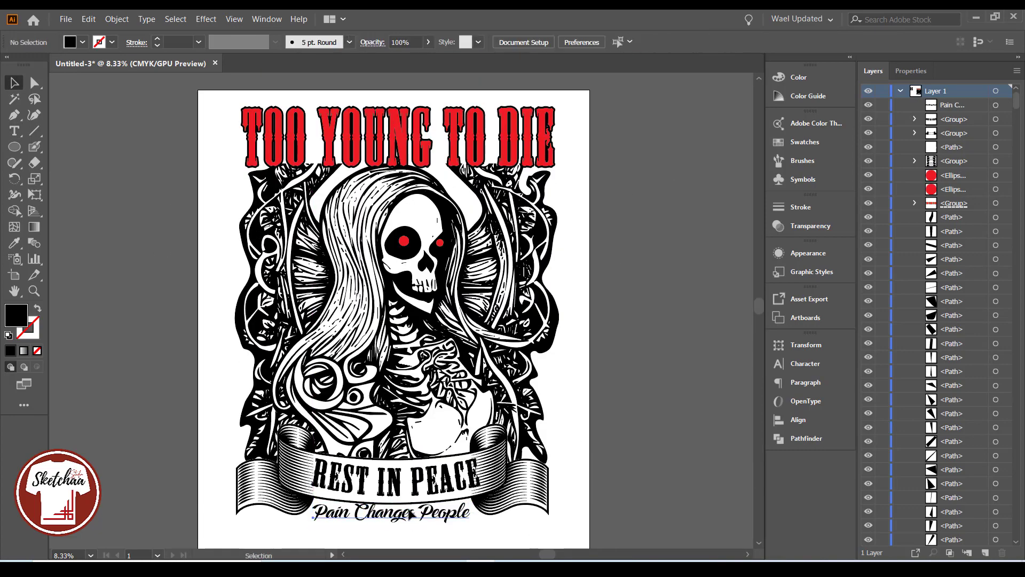
drag(409, 511, 412, 514)
click(607, 412)
click(403, 528)
key(ctrl+shift+o)
click(665, 486)
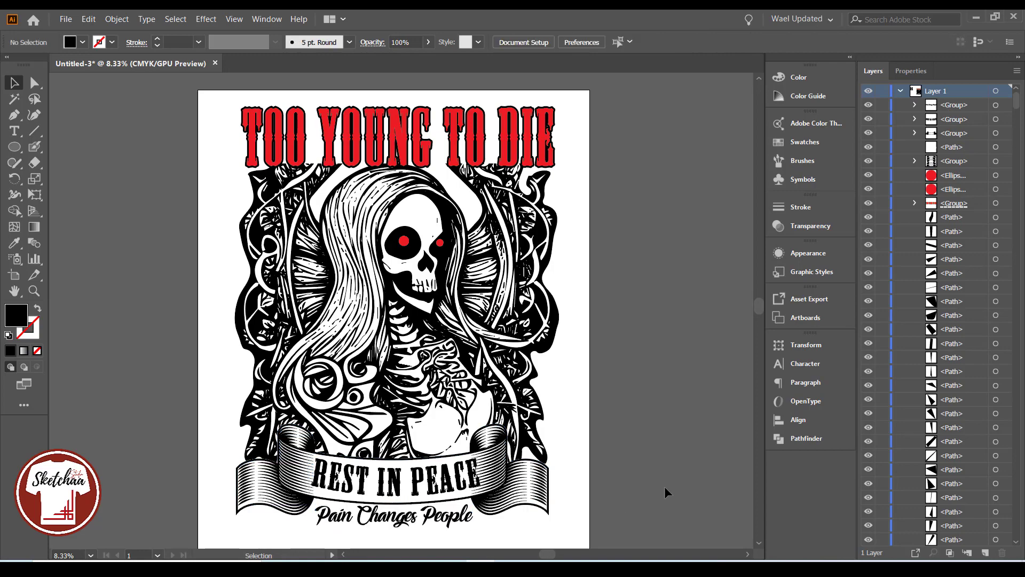
- Fill the Pain Changes People line with red
click(319, 508)
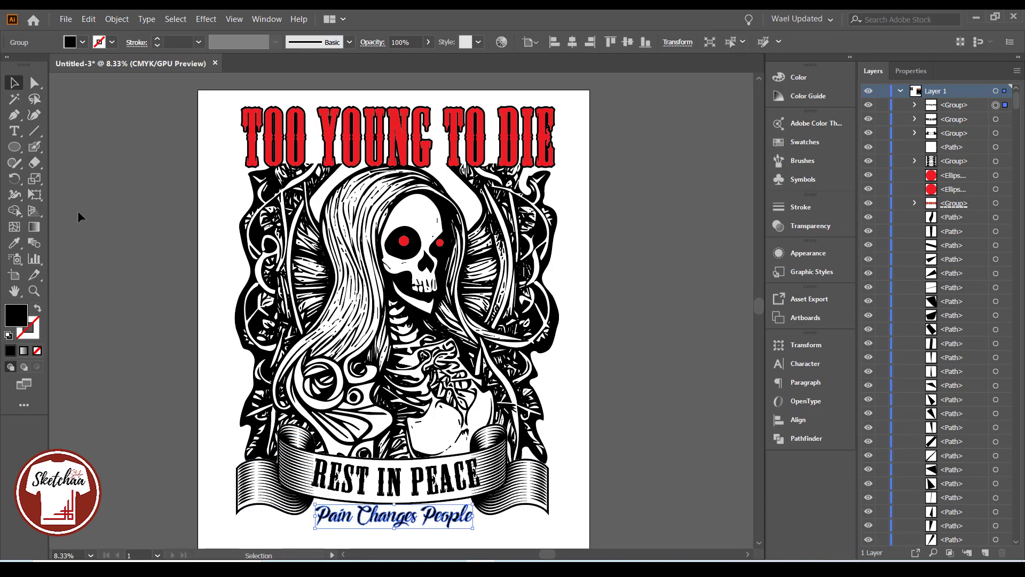
click(616, 319)
click(427, 515)
click(82, 41)
click(54, 62)
click(681, 305)
- Fill REST IN PEACE with red and set the Pain Changes People line back to black
click(448, 479)
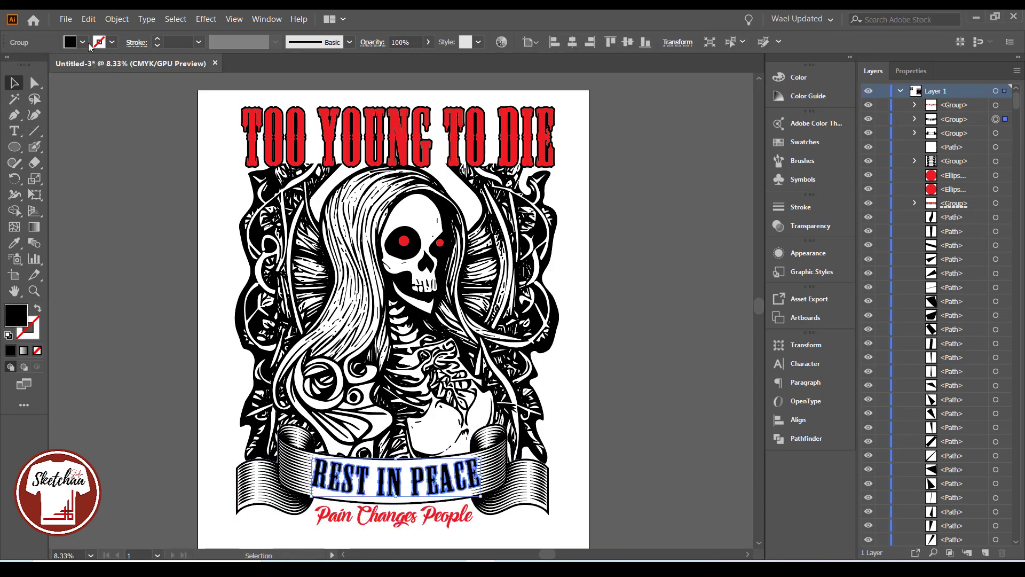
click(84, 42)
click(53, 63)
click(570, 396)
click(417, 515)
click(82, 42)
click(42, 63)
click(600, 271)
- Shift REST IN PEACE slightly left on the ribbon and enlarge the Pain Changes People line a little
click(414, 474)
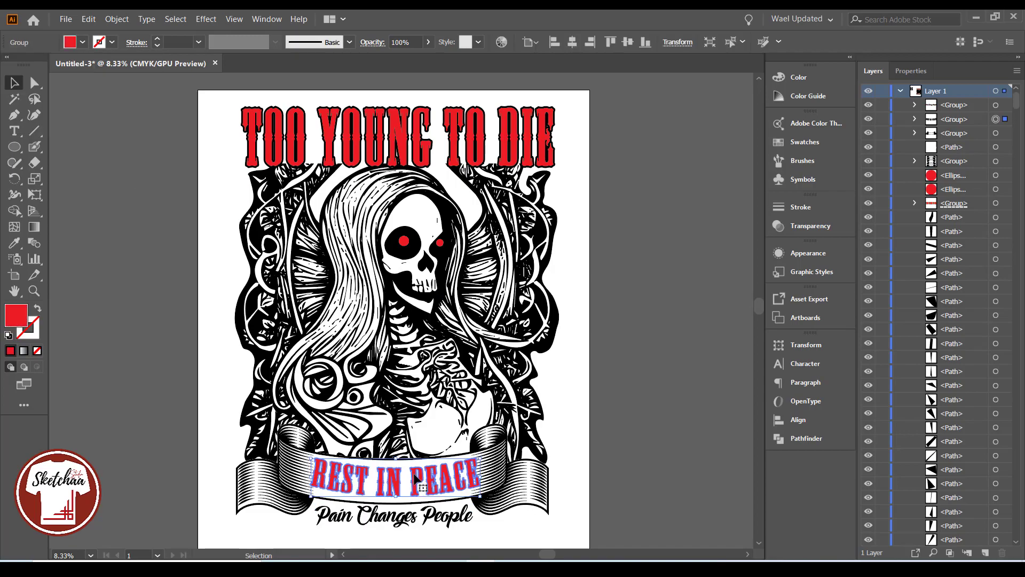
drag(414, 475, 411, 475)
click(646, 435)
click(397, 514)
drag(473, 527, 480, 530)
click(567, 485)
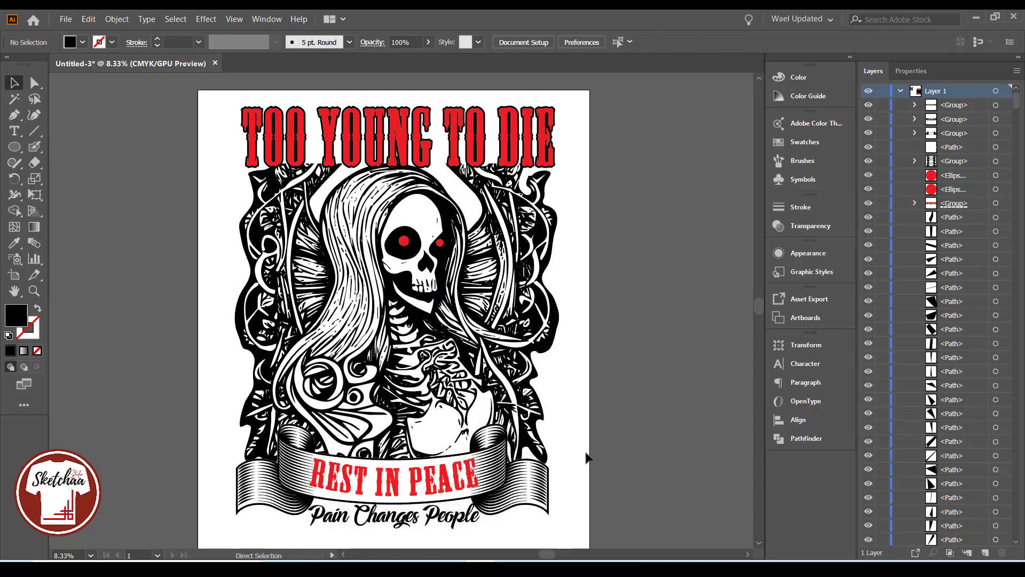
- Create an offset path around the REST IN PEACE letters
key(ctrl+plus)
key(ctrl+plus)
scroll(401, 422, down, 3)
click(376, 415)
click(117, 19)
click(117, 19)
click(117, 19)
mouse_move(187, 295)
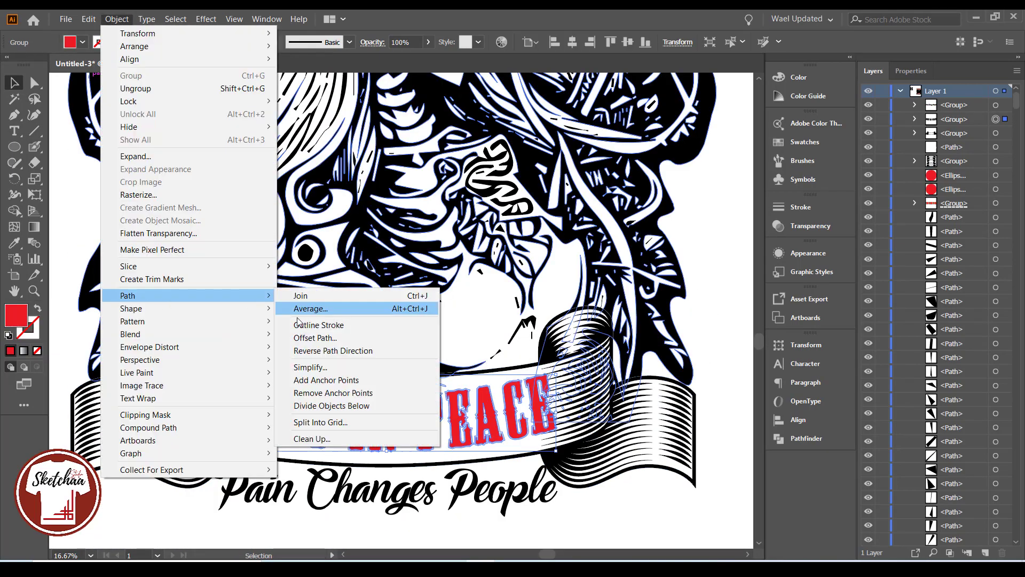
click(315, 338)
click(673, 183)
- Fill the offset shape behind the REST IN PEACE letters with black
click(82, 42)
click(43, 63)
click(713, 283)
key(ctrl+minus)
key(ctrl+minus)
key(ctrl+minus)
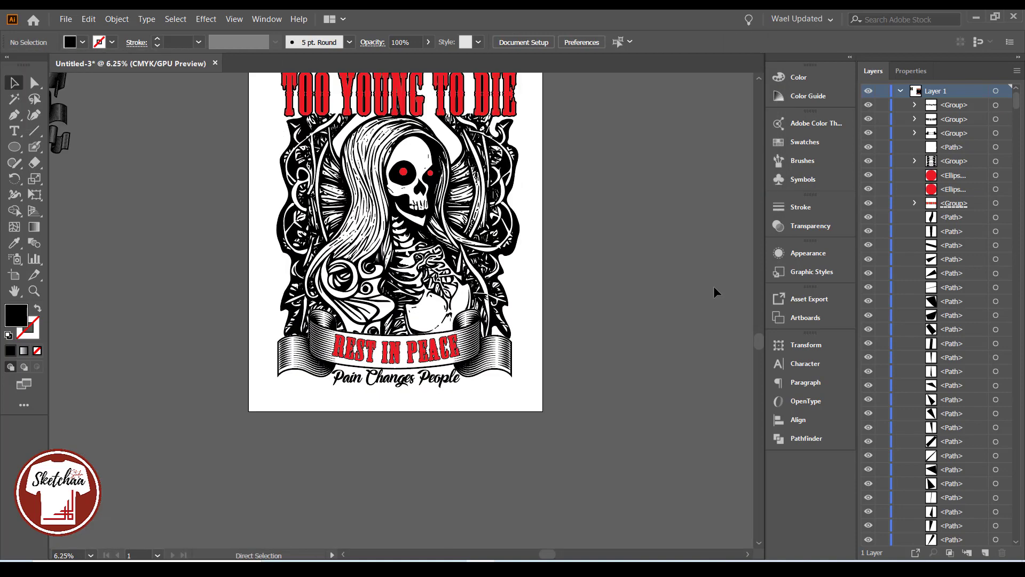
scroll(600, 332, up, 3)
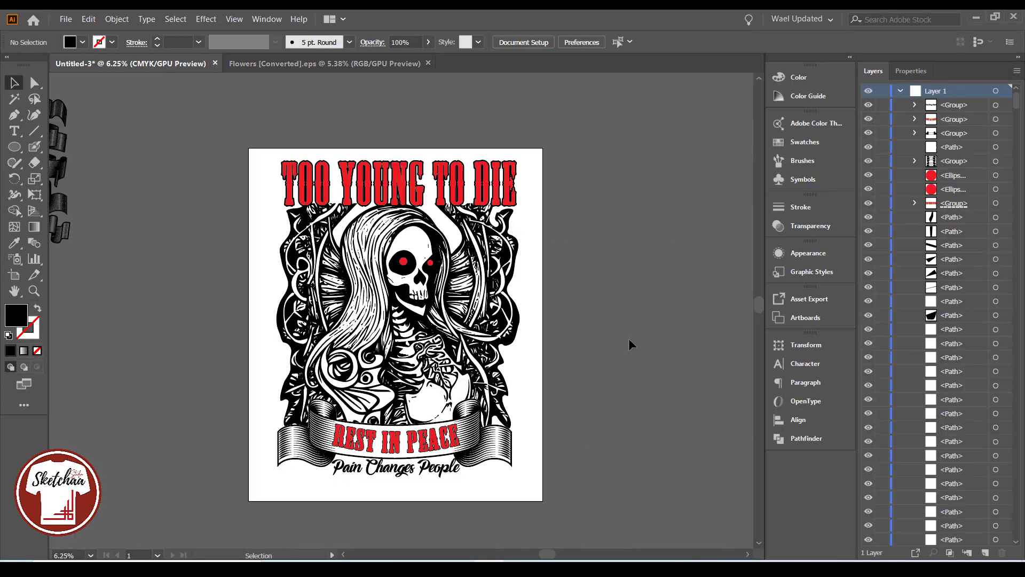
- Paste the flower artwork into the design, shrink it and place it below the ribbon's right end
key(ctrl+v)
drag(401, 310, 495, 483)
click(591, 457)
key(ctrl+plus)
key(ctrl+plus)
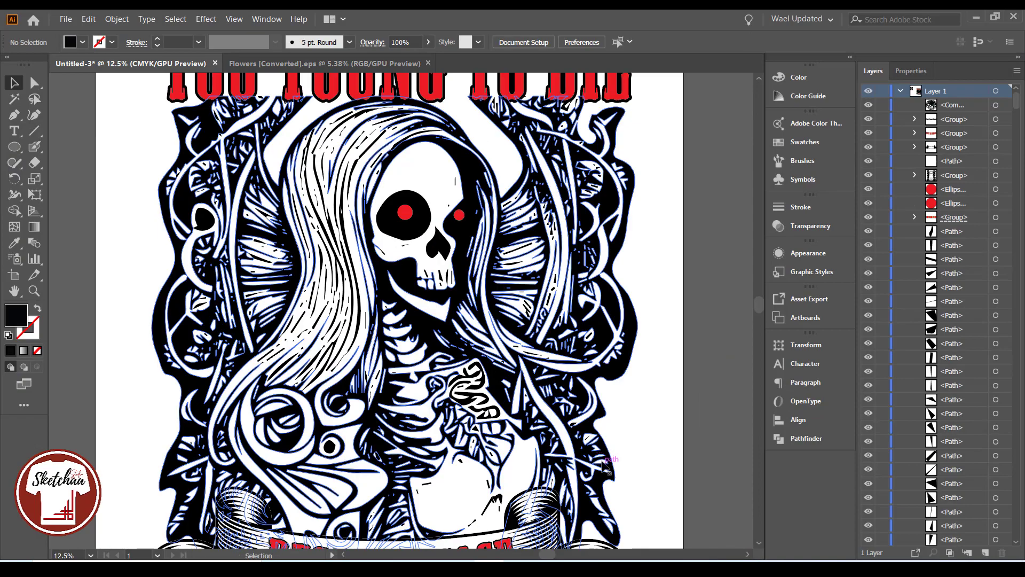
scroll(591, 456, down, 6)
- Copy the flower to the ribbon's left end and reflect the copy to mirror the right one
click(585, 428)
drag(585, 427, 197, 427)
right_click(197, 427)
mouse_move(277, 355)
click(405, 389)
click(179, 153)
right_click(194, 420)
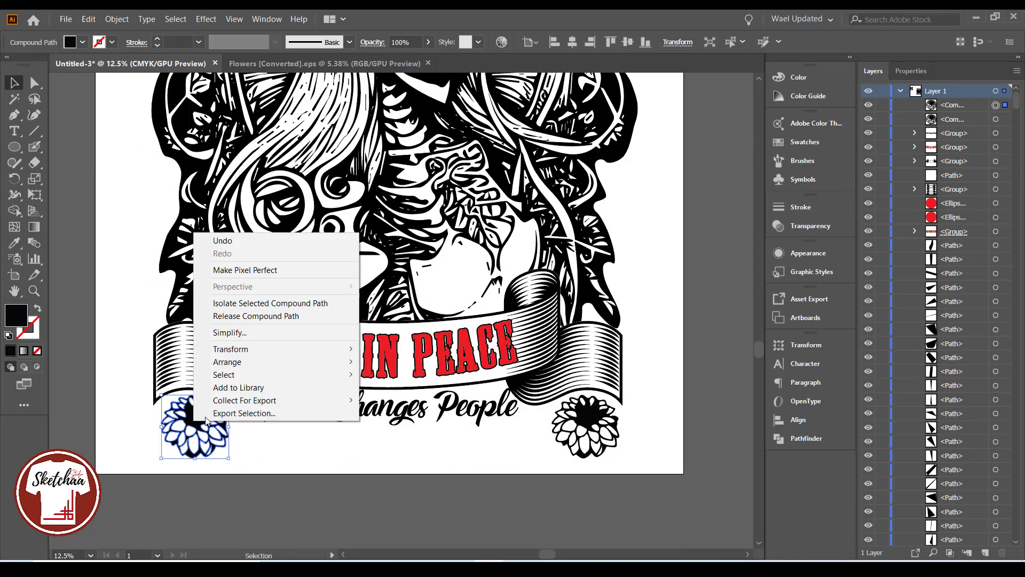
click(403, 391)
click(117, 226)
click(342, 448)
drag(399, 414, 399, 431)
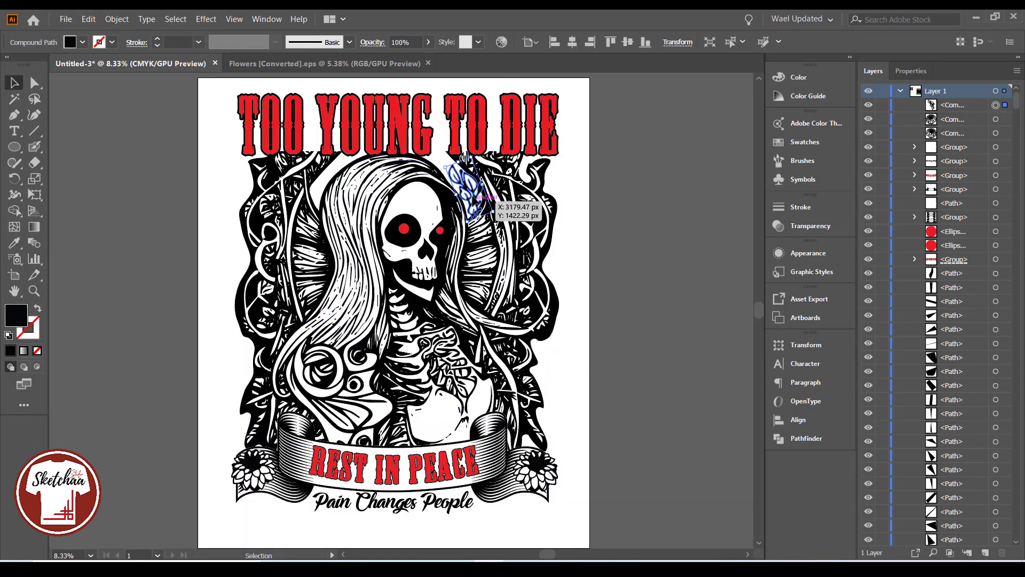
- Fit the leaf sprig into the gap under the title, to the right of the skeleton's hair
drag(476, 192, 473, 151)
click(599, 233)
click(657, 231)
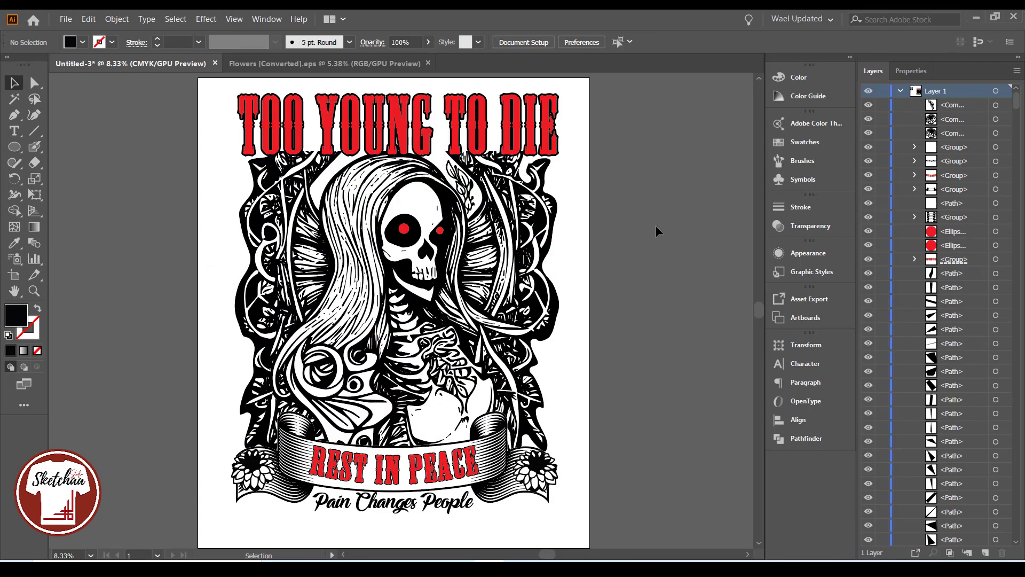
drag(470, 191, 481, 204)
click(619, 208)
- Copy the leaf sprig to the left side of the skeleton's head and reflect the copy
click(341, 165)
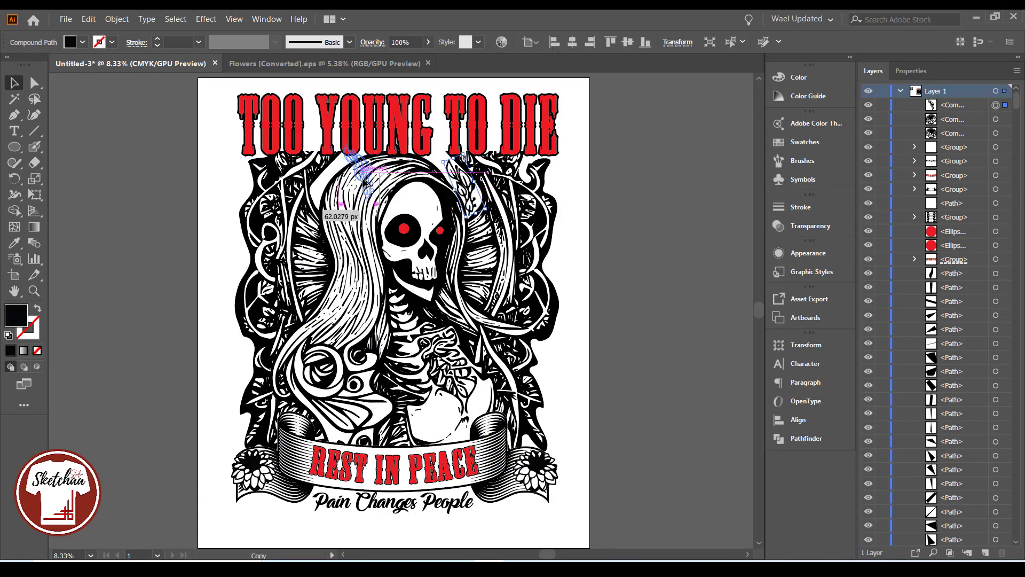
right_click(340, 167)
mouse_move(457, 292)
click(540, 337)
key(Return)
- Rotate the left leaf sprig and fit it between the hair and the vines under the title
drag(338, 182, 323, 185)
drag(335, 145, 353, 159)
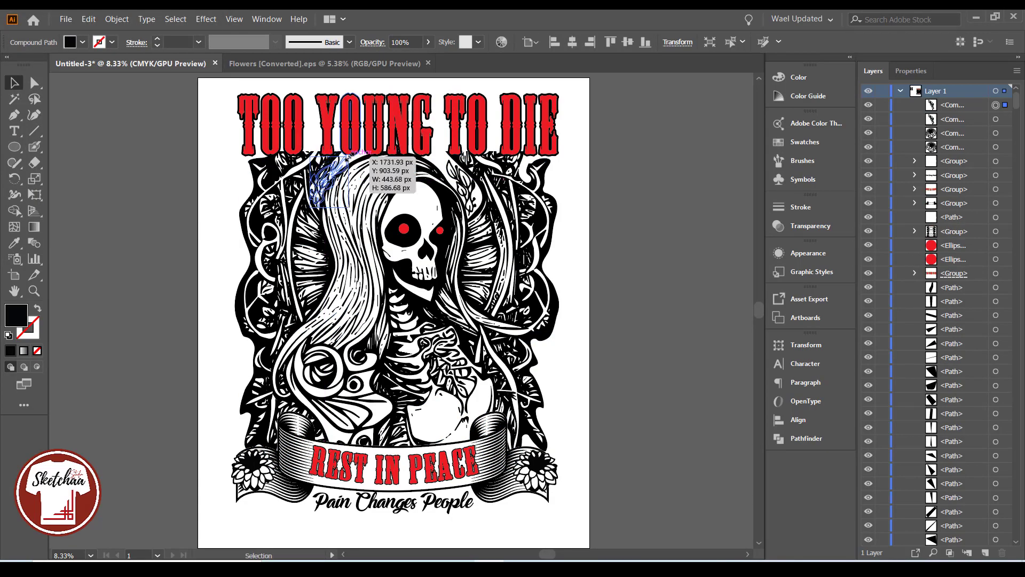
click(359, 166)
click(319, 181)
click(346, 183)
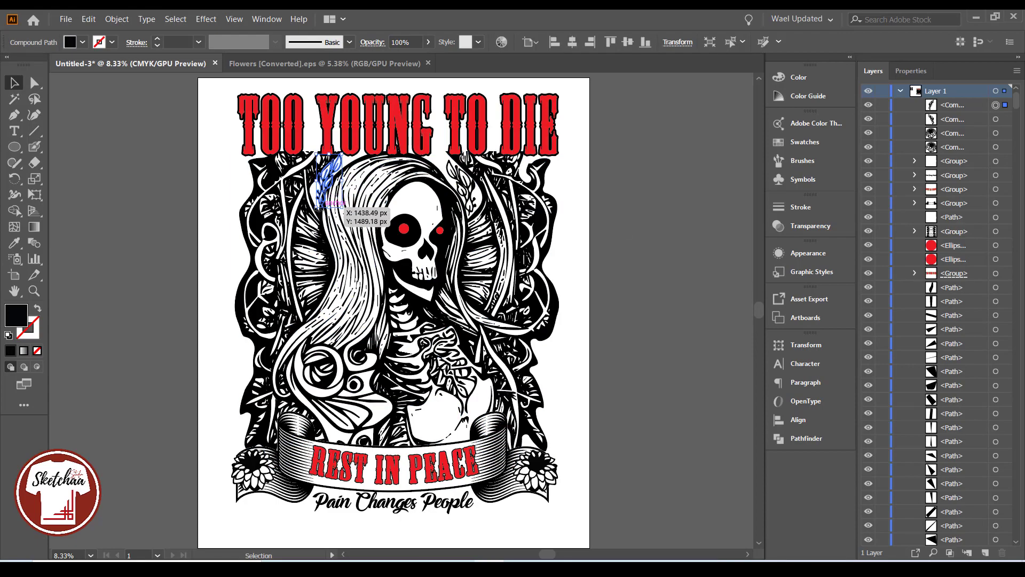
drag(342, 206, 492, 201)
click(614, 226)
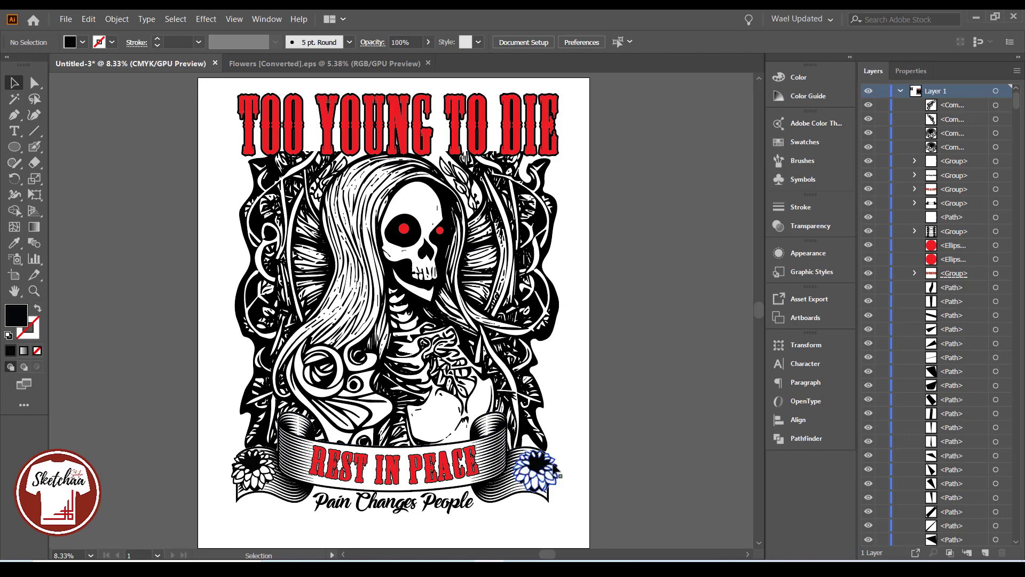
- Place copies of the leaf sprig, rotated nearly flat, beneath both ends of the ribbon
alt+drag(464, 188, 292, 510)
drag(308, 543, 328, 478)
drag(523, 510, 273, 505)
click(570, 514)
click(594, 530)
- Reflect the right flat sprig and adjust both sprigs to sit on either side of the Pain Changes People line
right_click(524, 511)
mouse_move(608, 437)
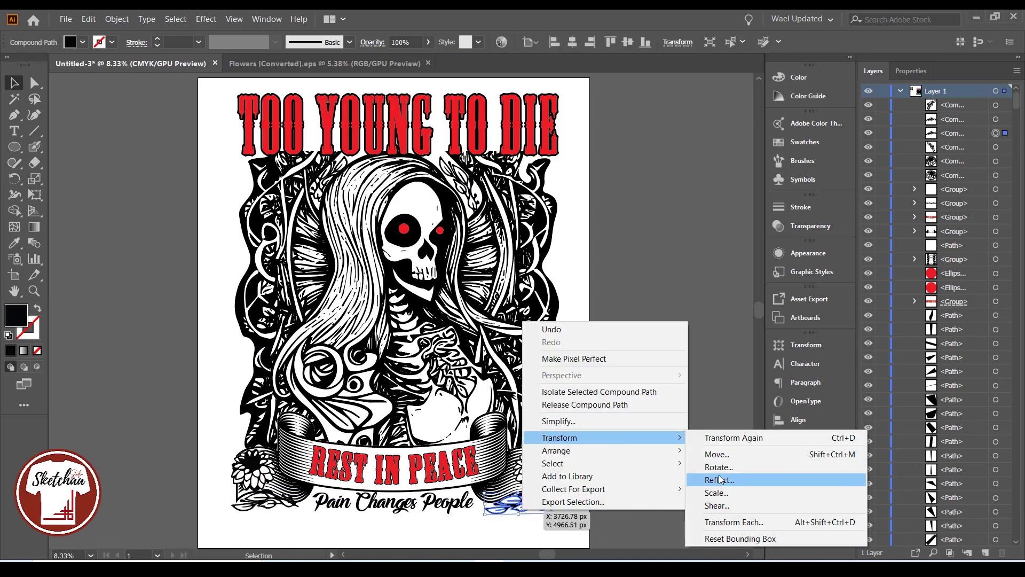
click(725, 480)
key(Return)
click(600, 490)
click(278, 504)
click(537, 505)
drag(490, 498, 465, 501)
click(277, 504)
drag(298, 503, 309, 504)
click(642, 373)
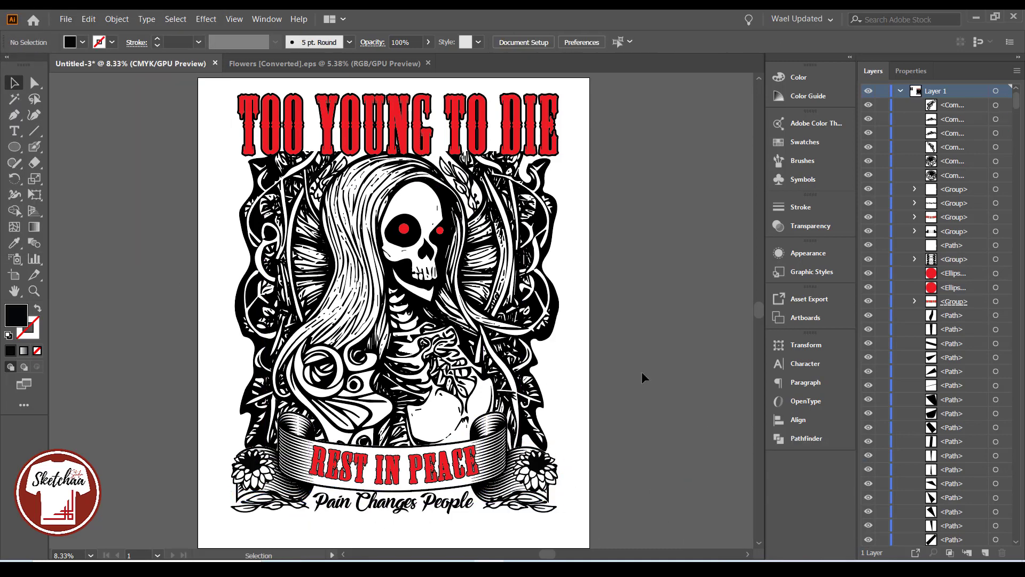
- Enlarge the REST IN PEACE lettering from its centre to fill more of the ribbon
click(475, 466)
alt+shift+drag(479, 446, 490, 443)
click(584, 437)
- Narrow the TOO YOUNG TO DIE title slightly from both sides and nudge it down toward the artwork
click(554, 128)
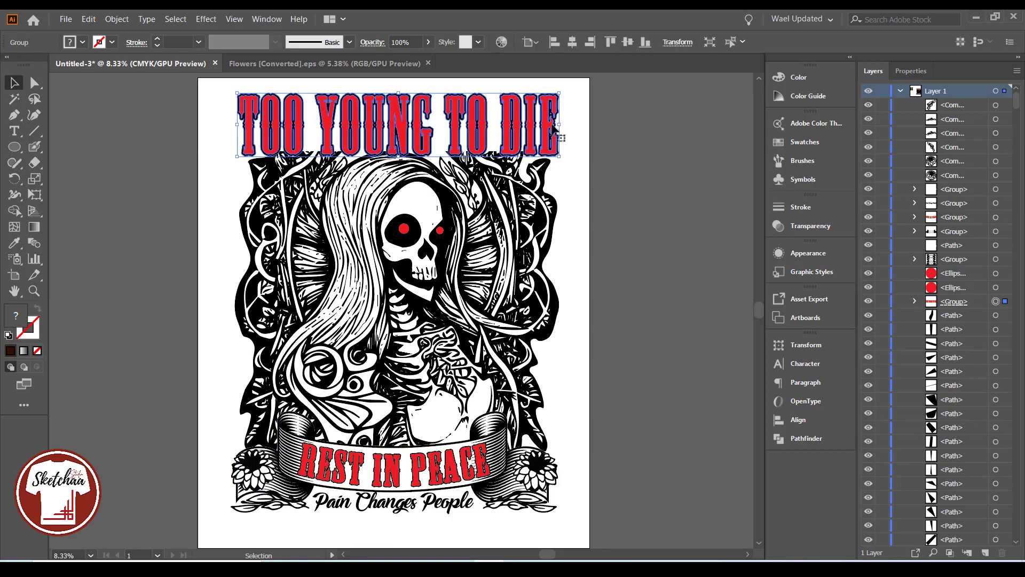
drag(559, 125, 552, 128)
drag(240, 124, 243, 124)
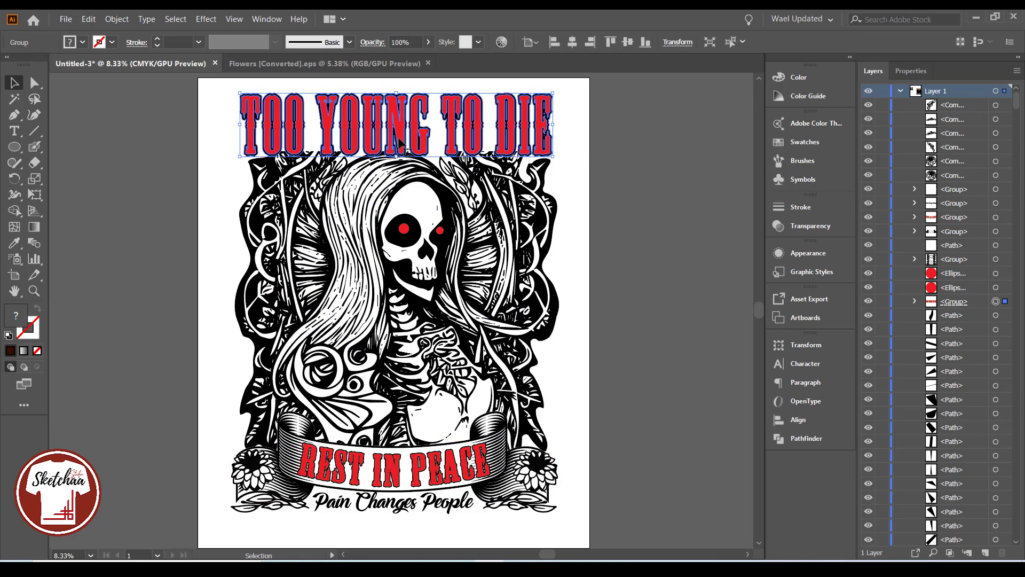
key(shift+Down)
key(shift+Down)
key(shift+Down)
key(shift+Down)
key(shift+Down)
click(667, 282)
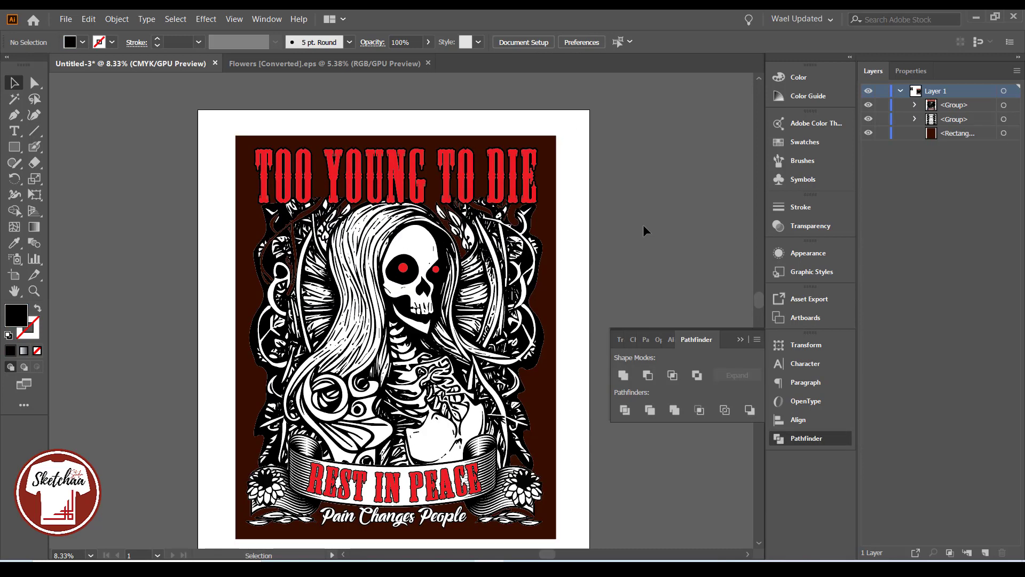
- Change the fill of the background rectangle behind the design to black
click(554, 224)
click(83, 42)
click(36, 66)
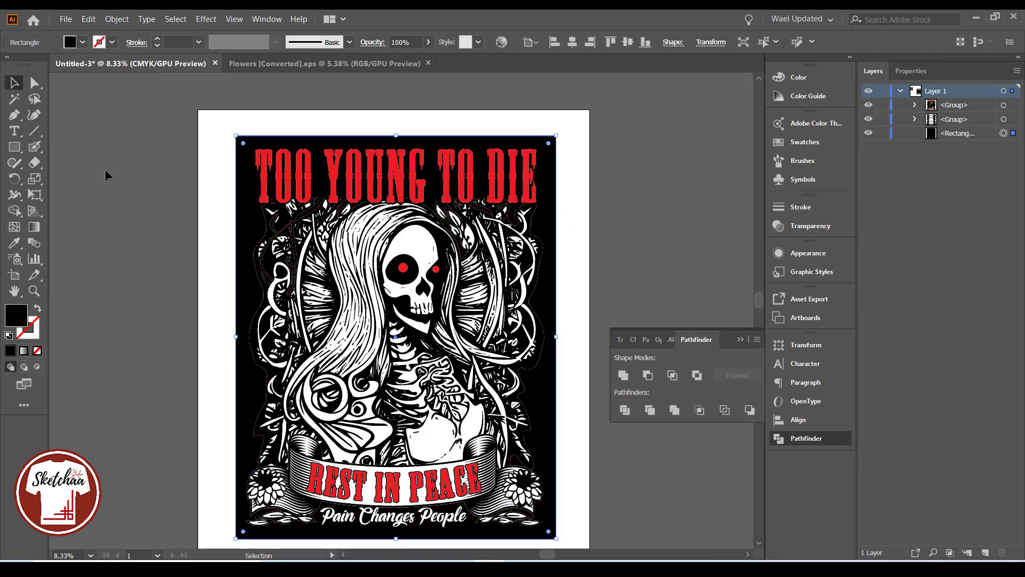
click(627, 194)
key(ctrl+plus)
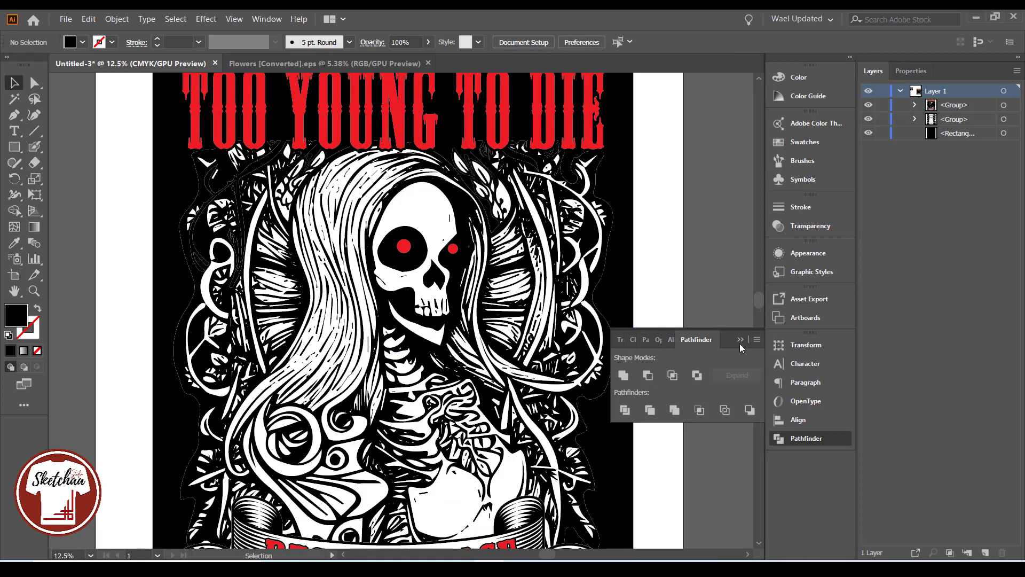